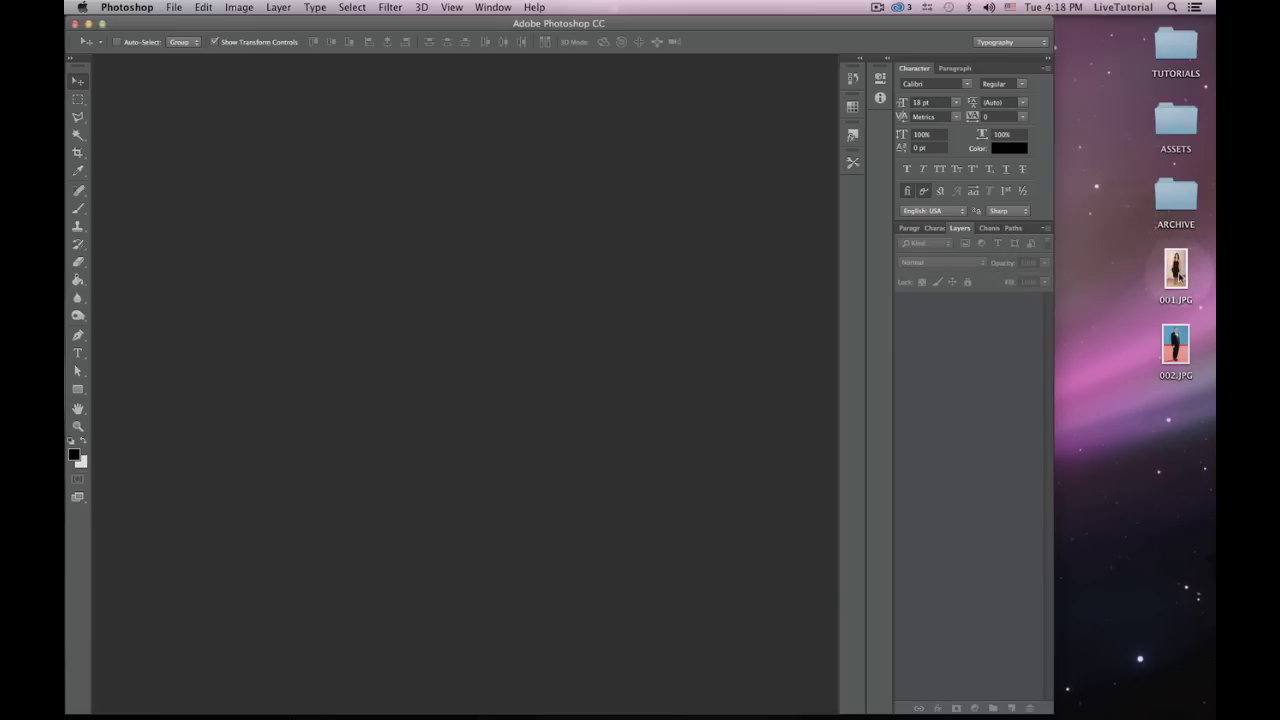
# Step: Drag 001.JPG from the desktop into the Photoshop workspace to open it
pyautogui.click(1180, 278)
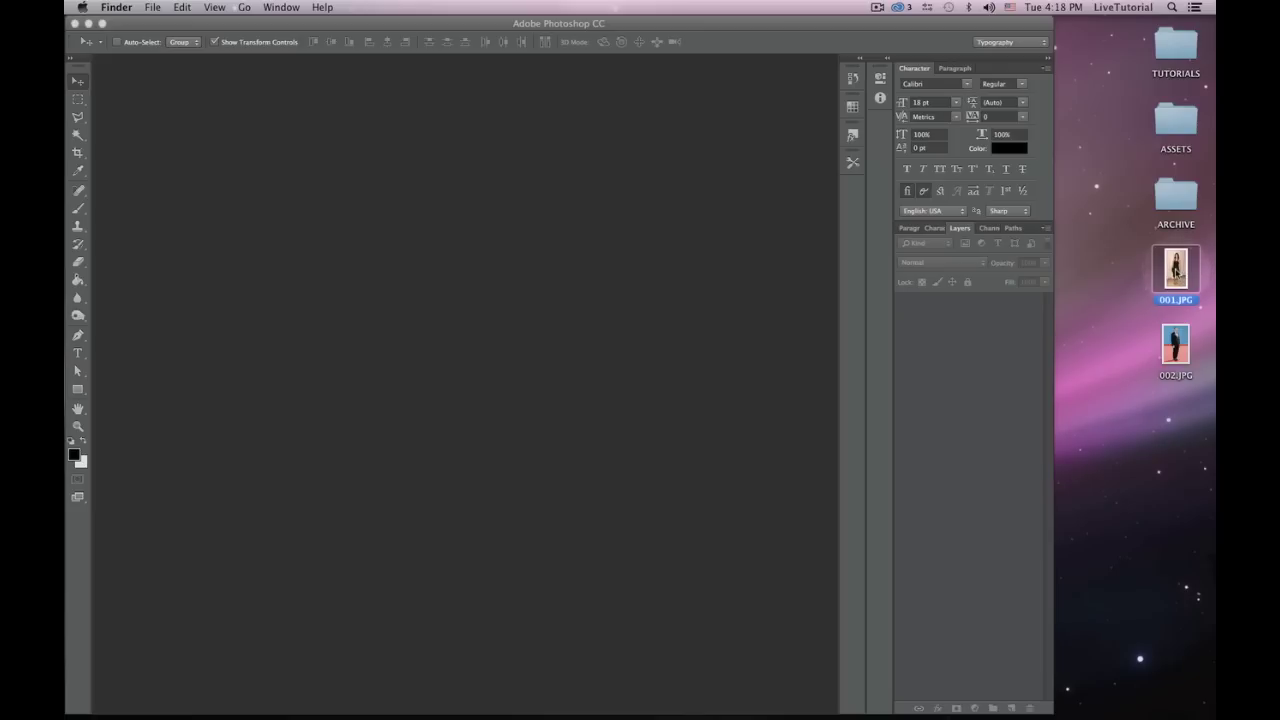
pyautogui.moveTo(1178, 272); pyautogui.dragTo(672, 308)
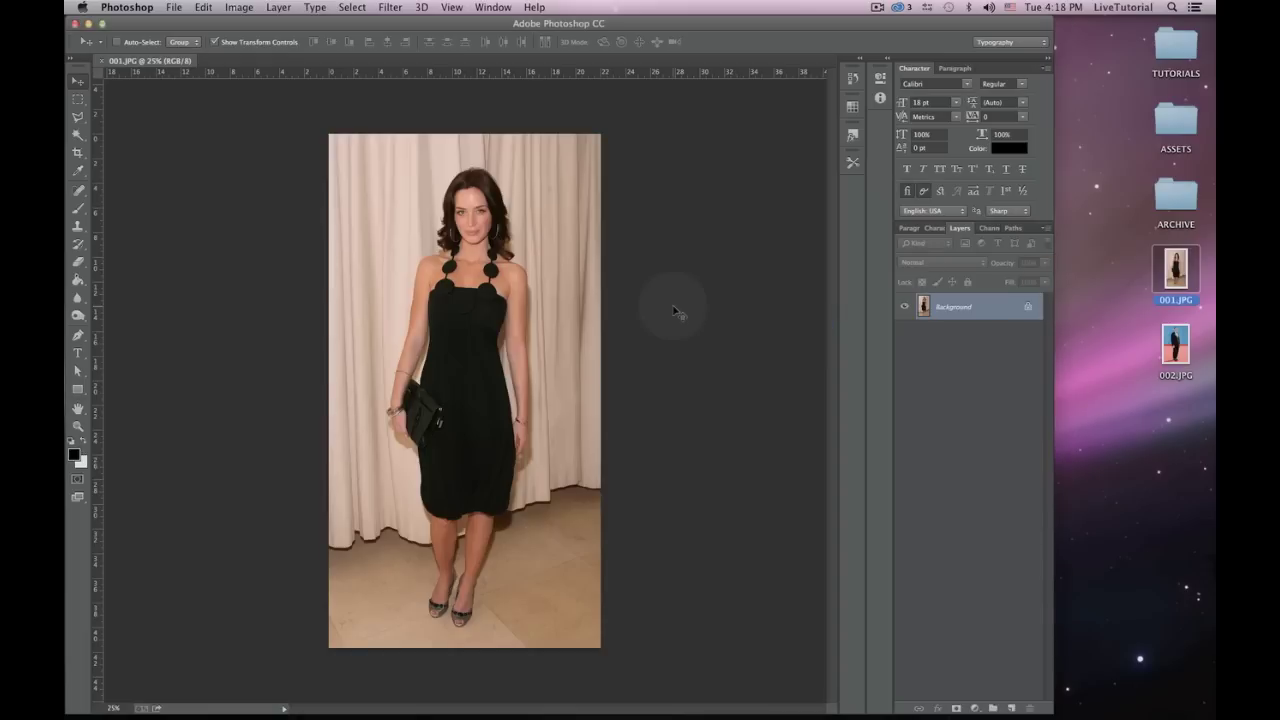
# Step: Fit 001.JPG to the window and set the Brush to 200 px at 100% hardness
pyautogui.press('super+0')
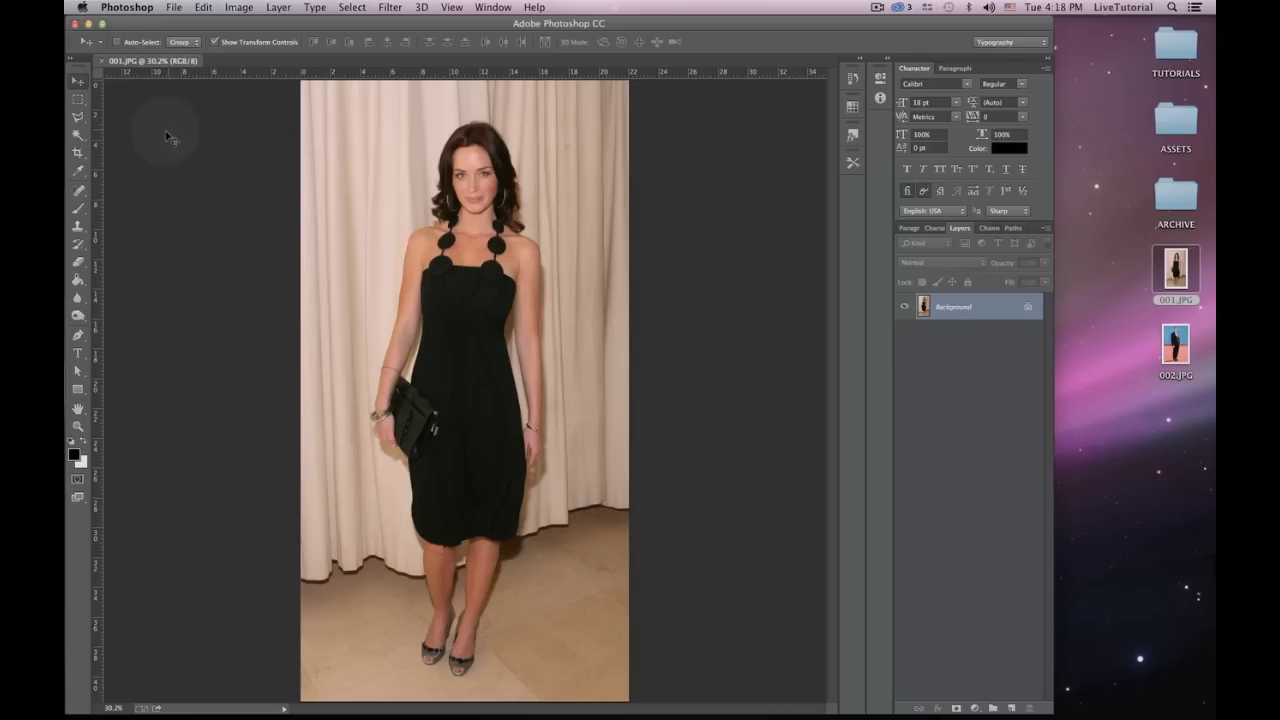
pyautogui.click(79, 209)
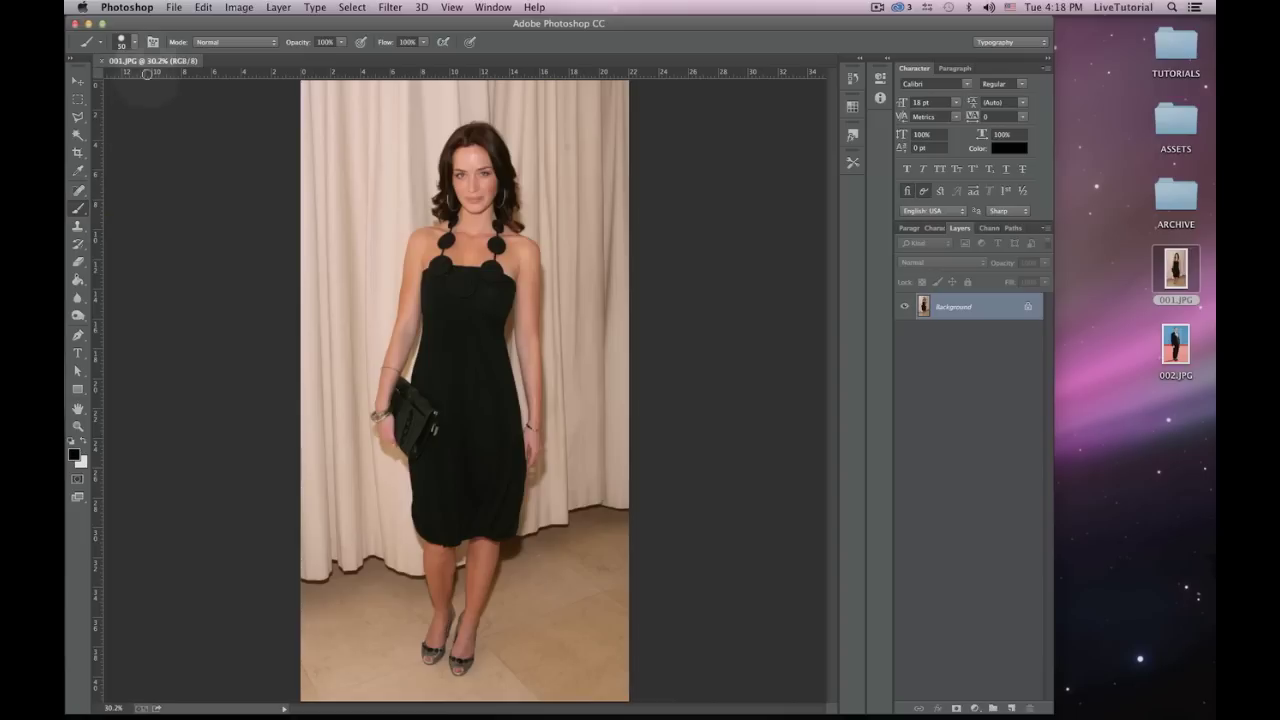
pyautogui.click(134, 45)
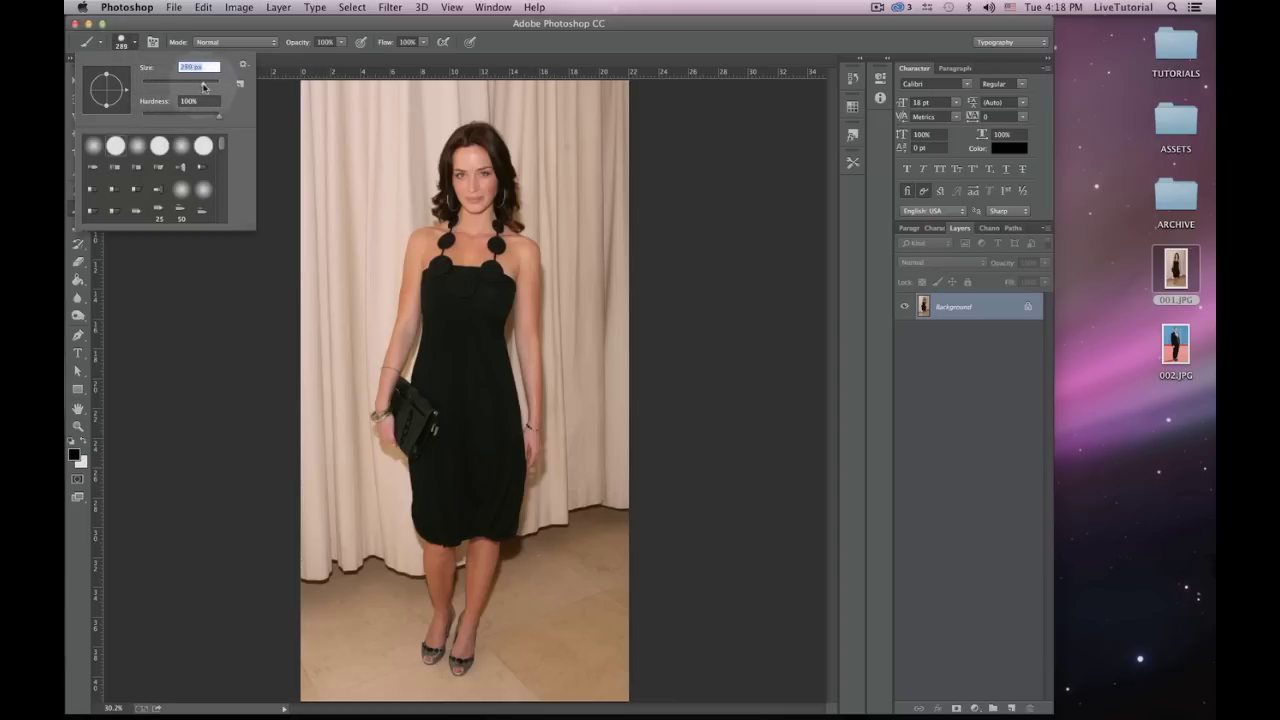
pyautogui.click(206, 300)
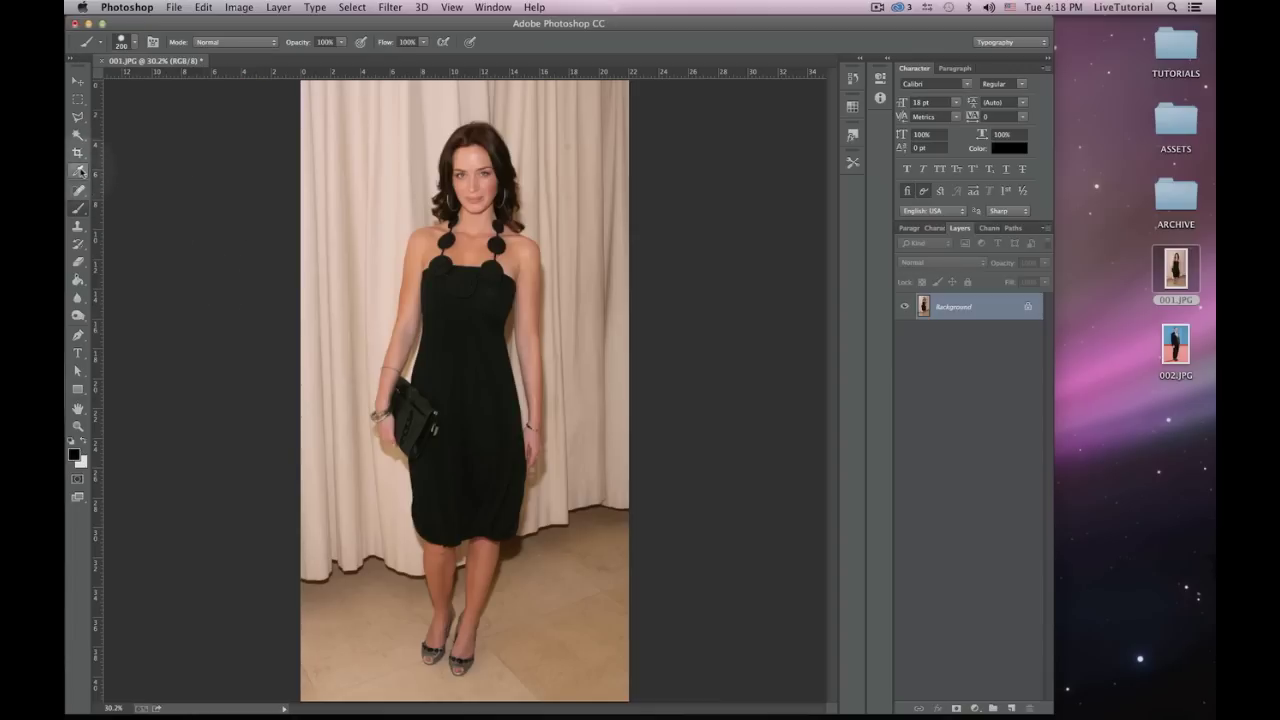
# Step: Sample the woman's skin tone with the Eyedropper as the foreground colour
pyautogui.click(80, 171)
pyautogui.moveTo(440, 163); pyautogui.dragTo(469, 156)
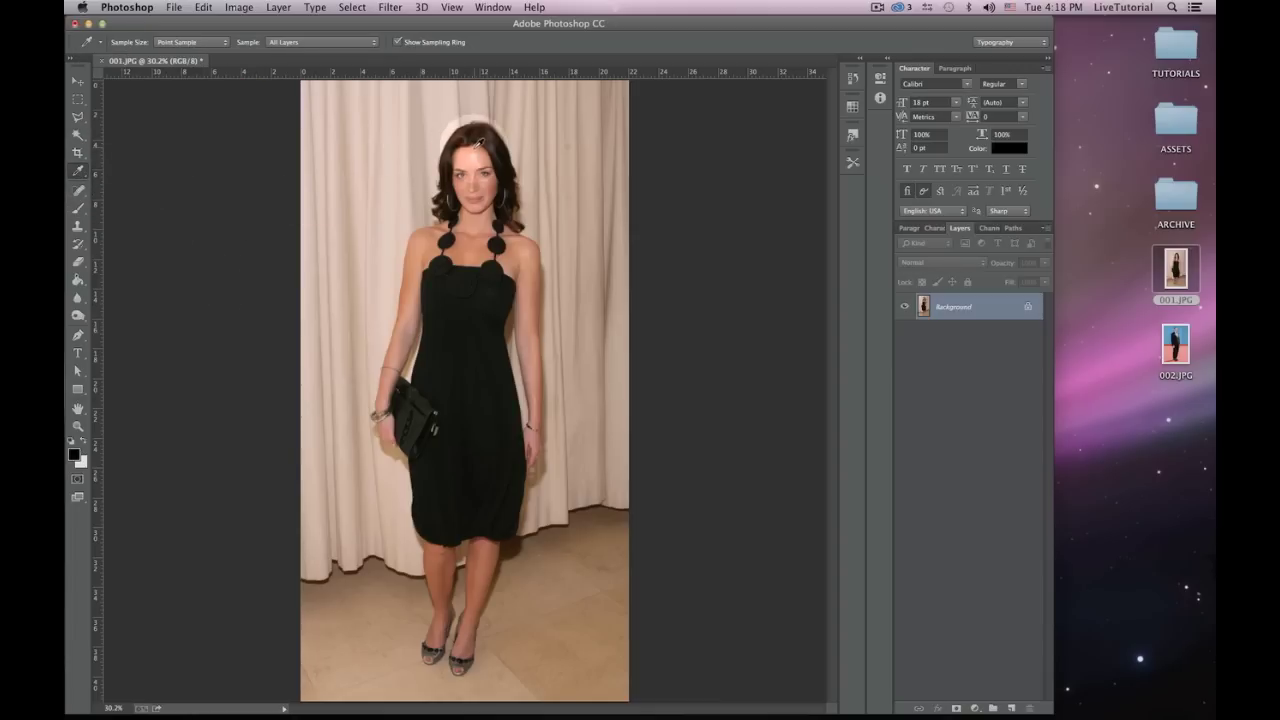
pyautogui.click(472, 157)
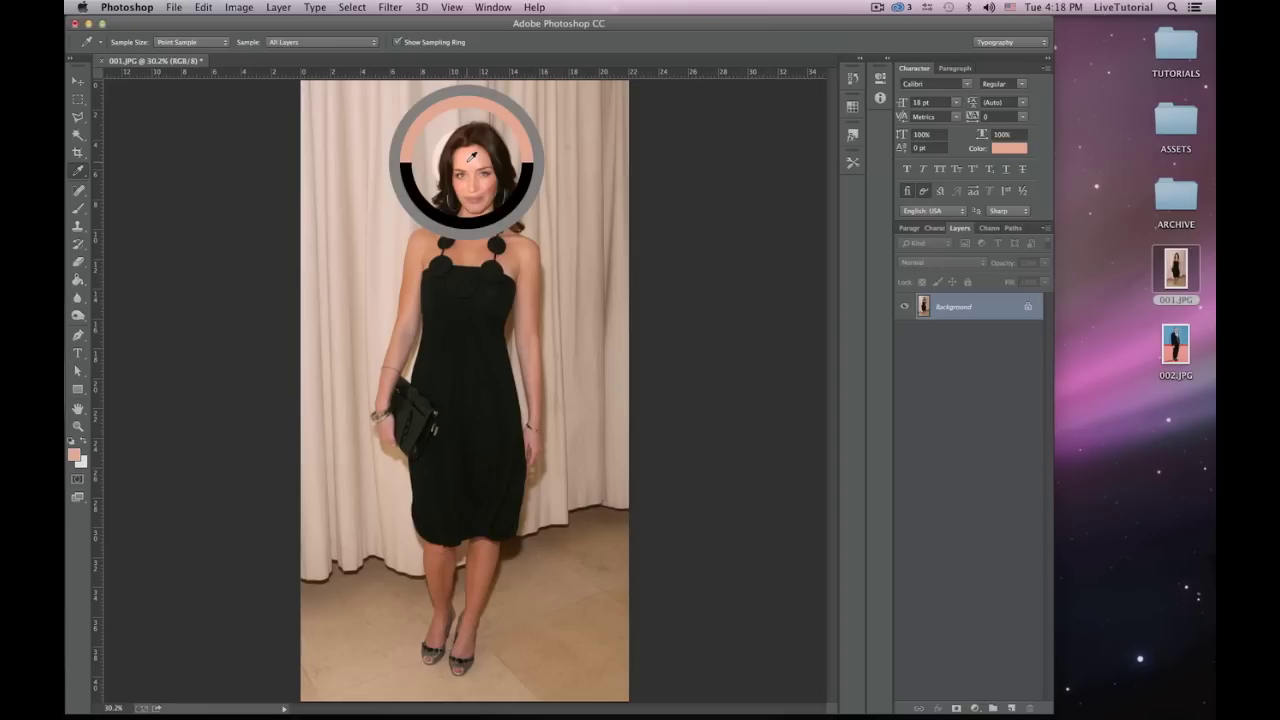
# Step: Paint over the black dress and necklace in the sampled peach skin tone
pyautogui.click(78, 209)
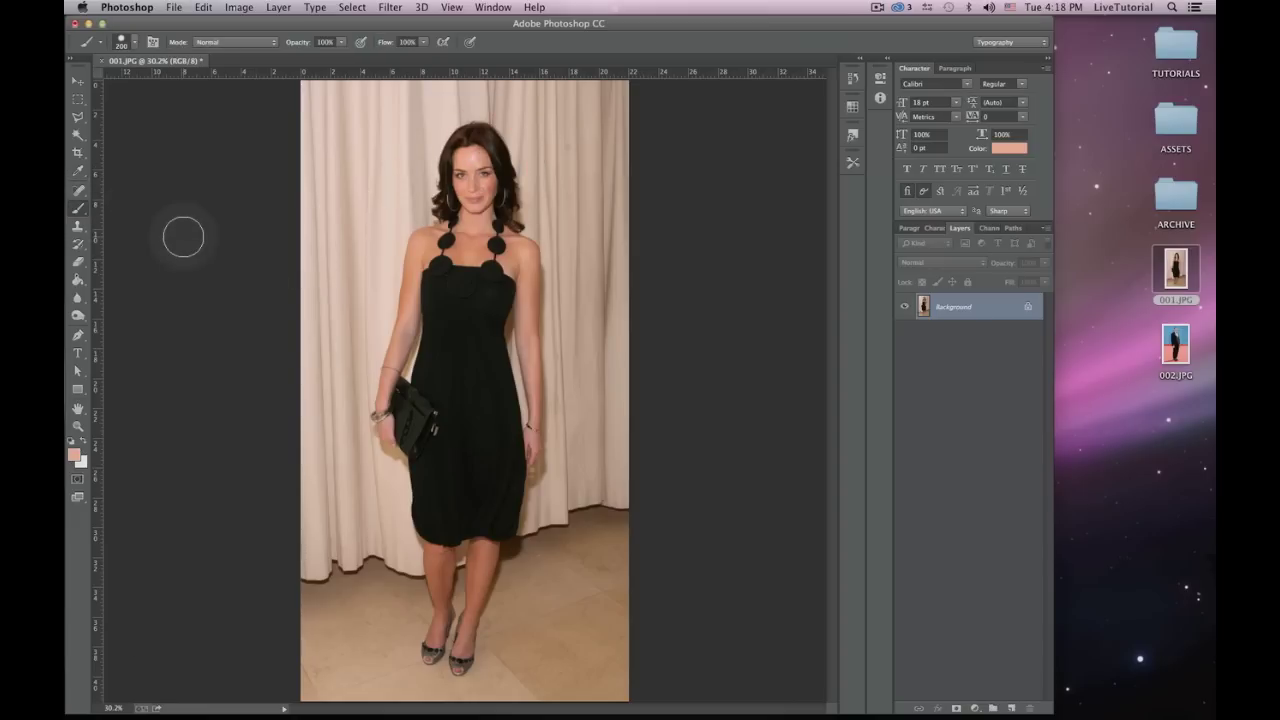
pyautogui.moveTo(470, 228)
pyautogui.mouseDown()
pyautogui.moveTo(485, 235)
pyautogui.moveTo(501, 524)
pyautogui.moveTo(455, 535)
pyautogui.moveTo(415, 525)
pyautogui.moveTo(436, 272)
pyautogui.moveTo(466, 262)
pyautogui.moveTo(451, 466)
pyautogui.moveTo(476, 478)
pyautogui.moveTo(466, 349)
pyautogui.moveTo(488, 333)
pyautogui.mouseUp()
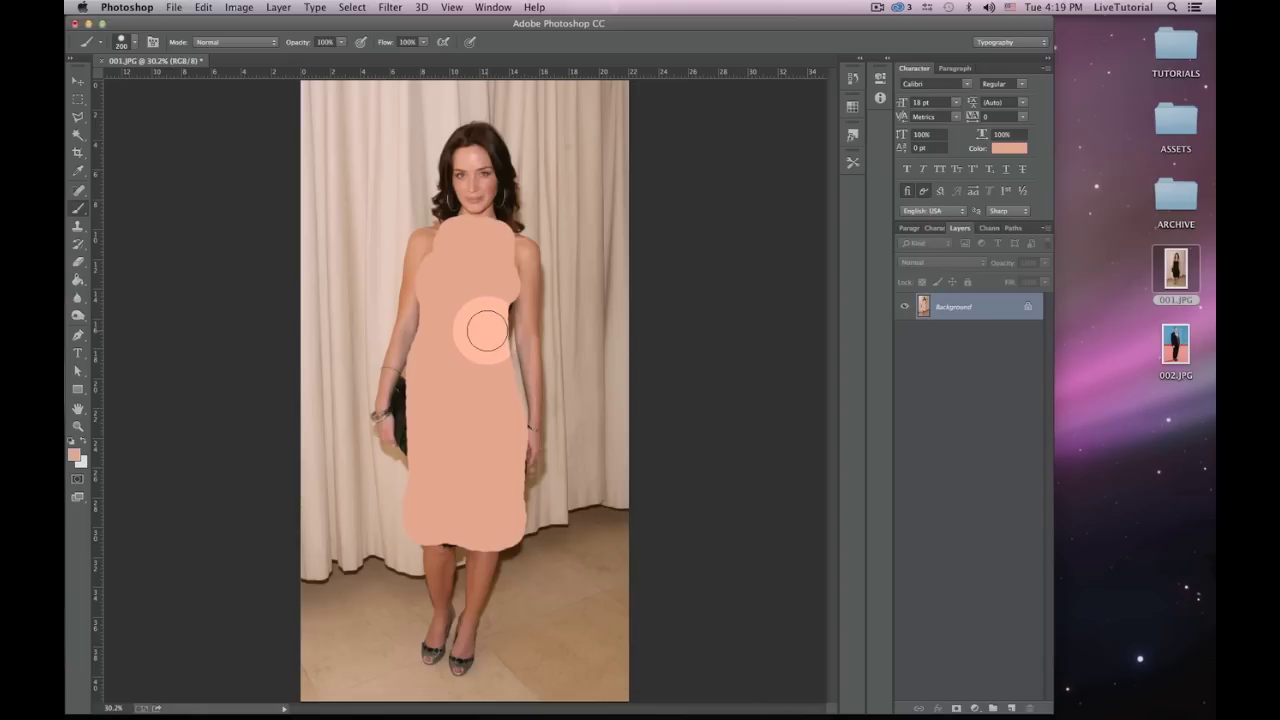
pyautogui.moveTo(486, 330); pyautogui.dragTo(488, 335)
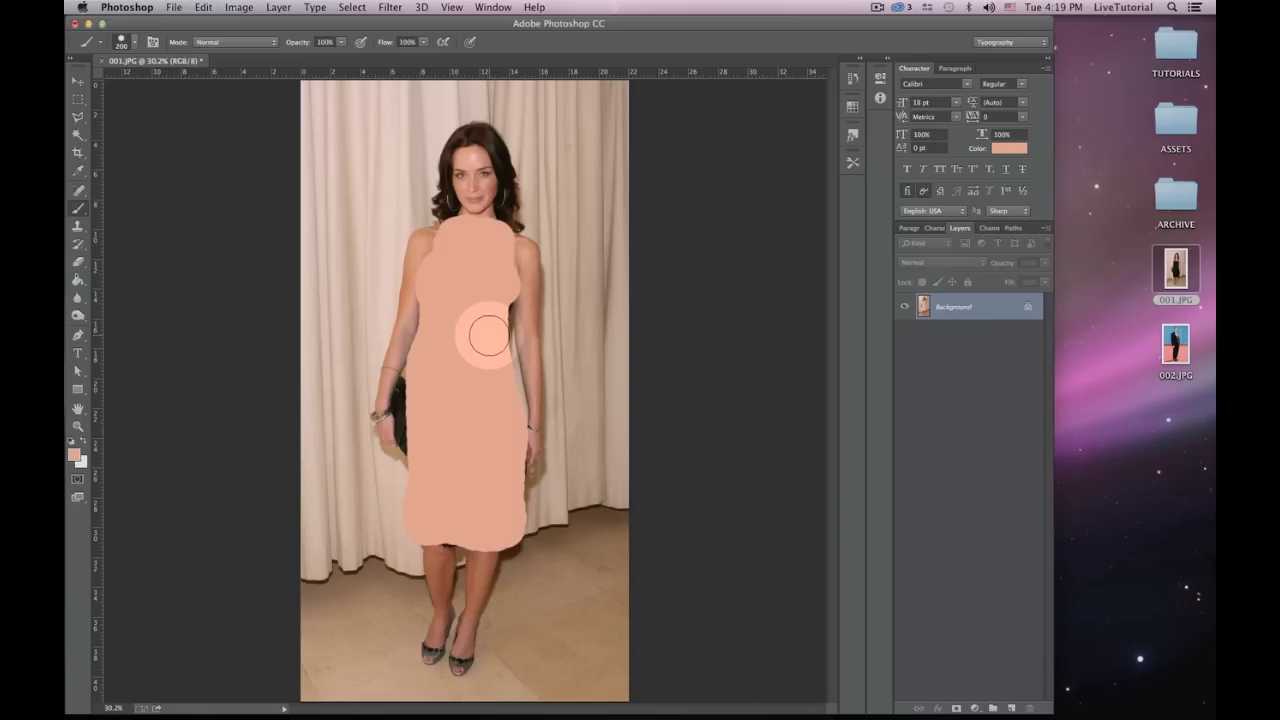
pyautogui.moveTo(489, 336); pyautogui.dragTo(494, 337)
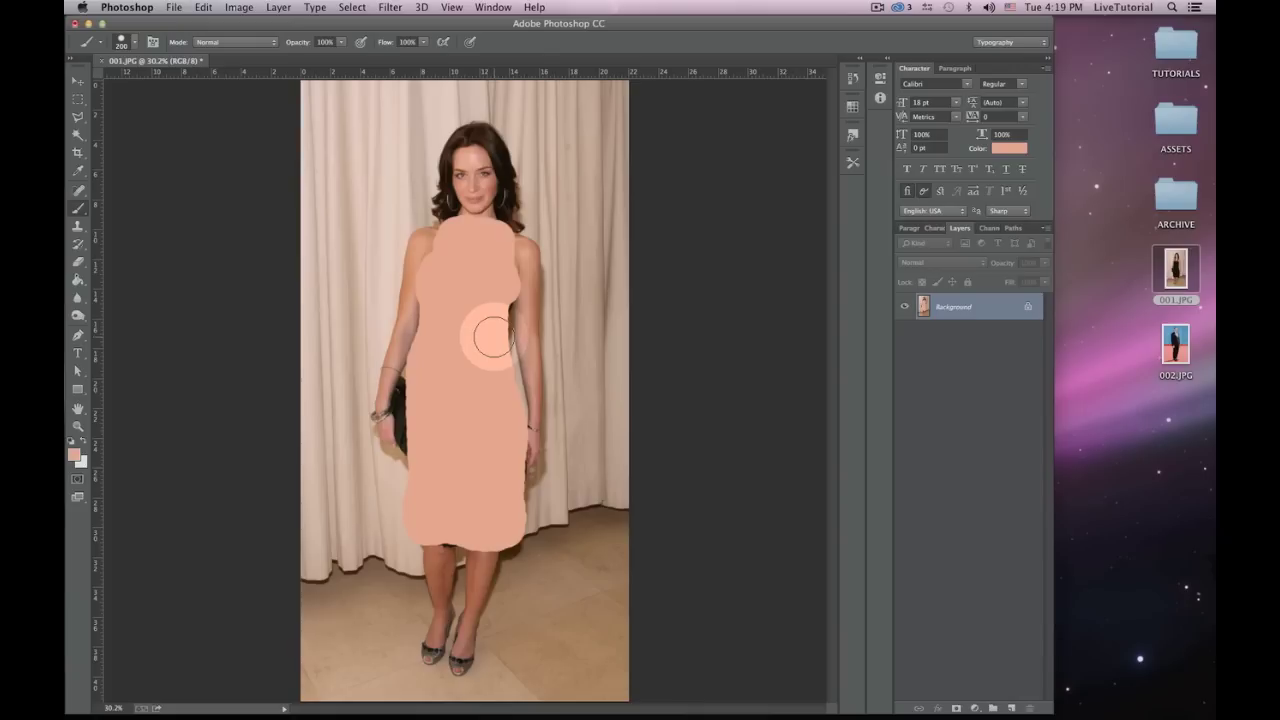
pyautogui.moveTo(492, 337); pyautogui.dragTo(486, 329)
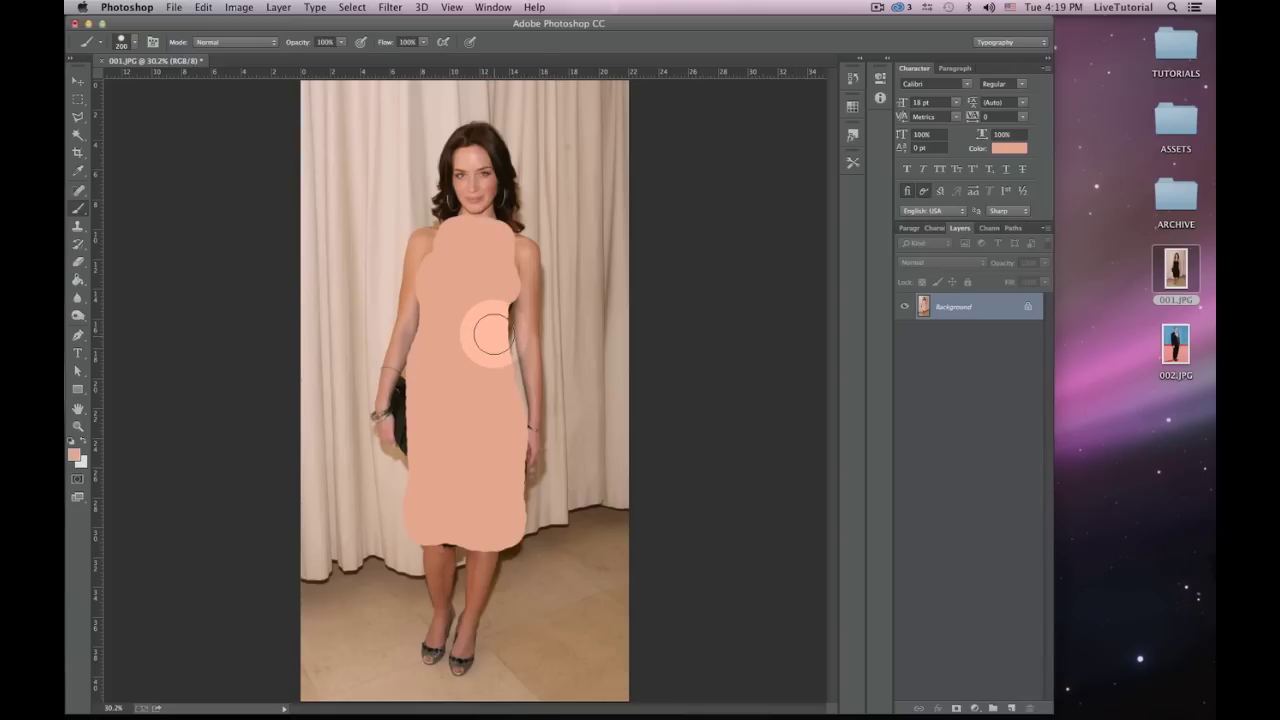
pyautogui.click(137, 43)
# Step: Shrink the brush to a thin line and set the foreground colour to black
pyautogui.moveTo(196, 88); pyautogui.dragTo(157, 89)
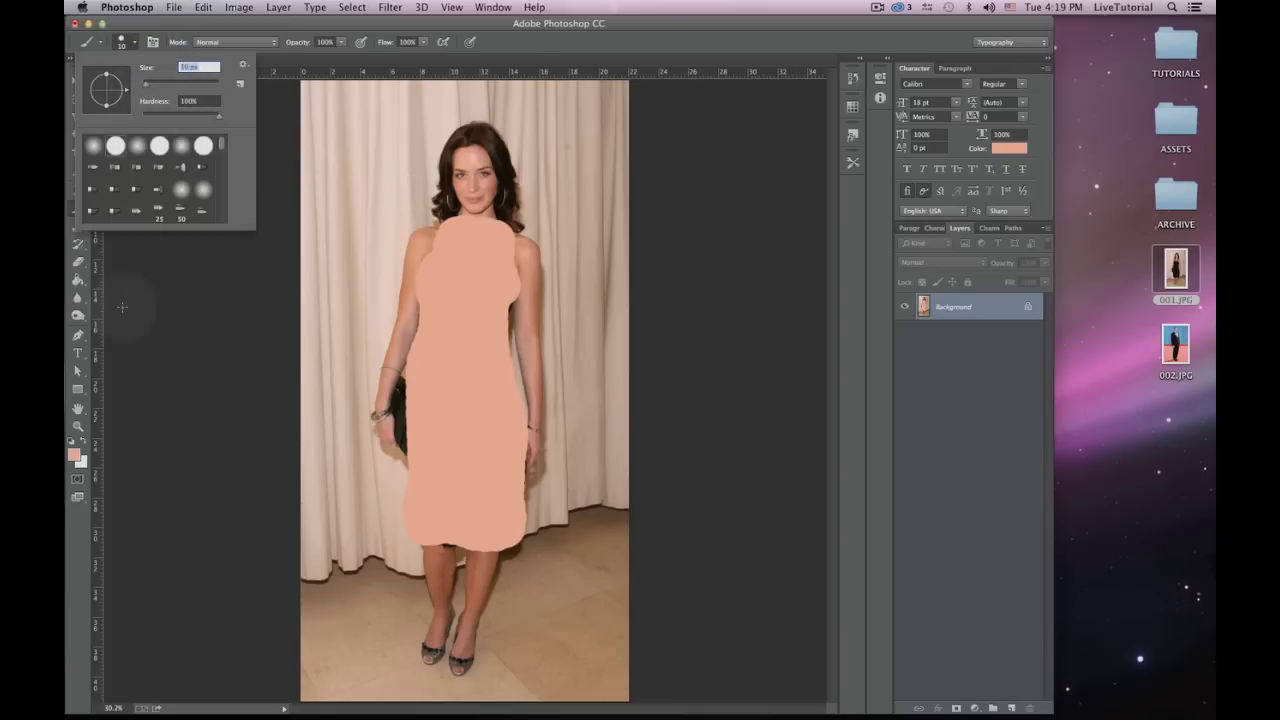
pyautogui.click(77, 456)
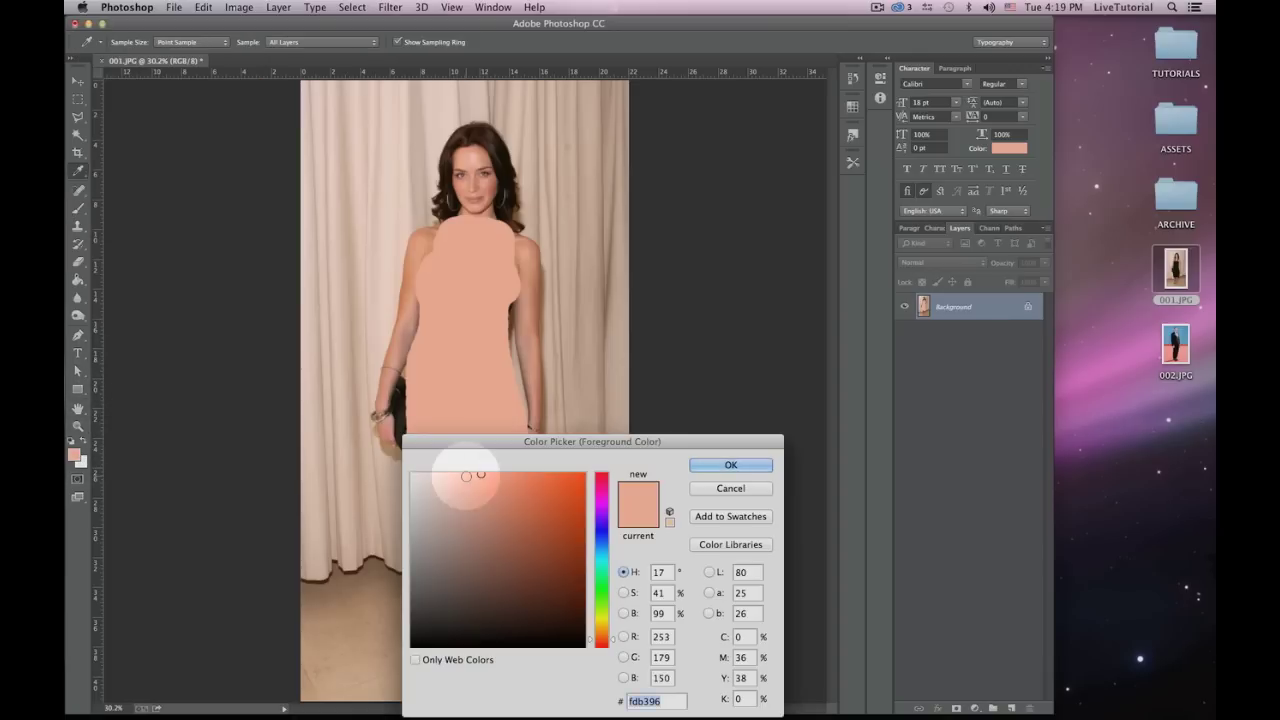
pyautogui.moveTo(471, 509); pyautogui.dragTo(643, 671)
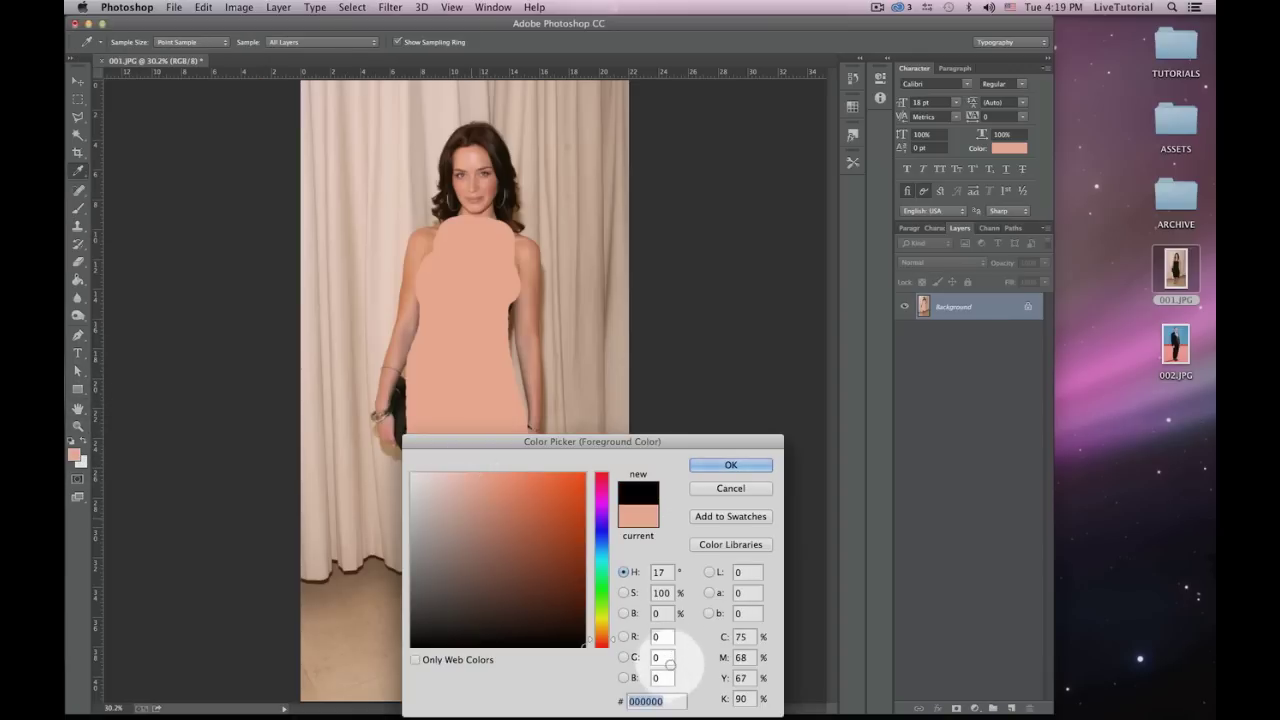
pyautogui.click(716, 465)
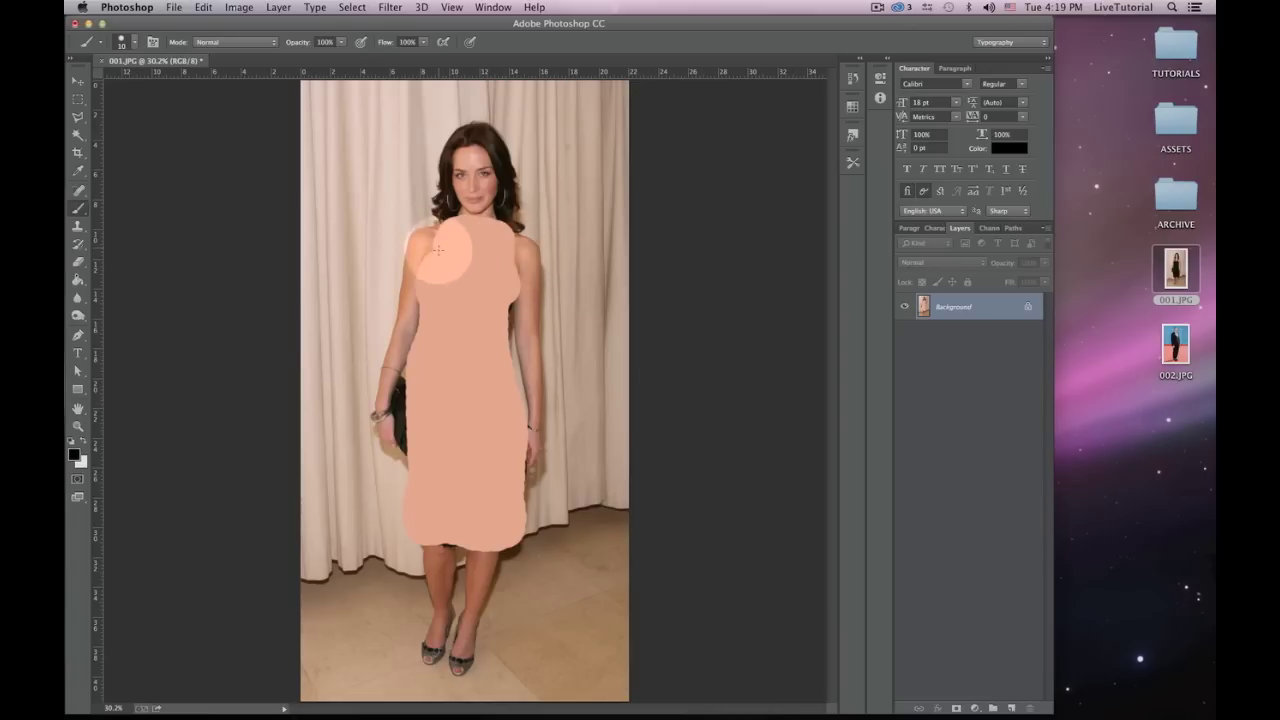
# Step: Draw four curved black cartoon outlines across the chest and lower torso
pyautogui.moveTo(420, 257)
pyautogui.mouseDown()
pyautogui.moveTo(419, 294)
pyautogui.moveTo(462, 278)
pyautogui.mouseUp()
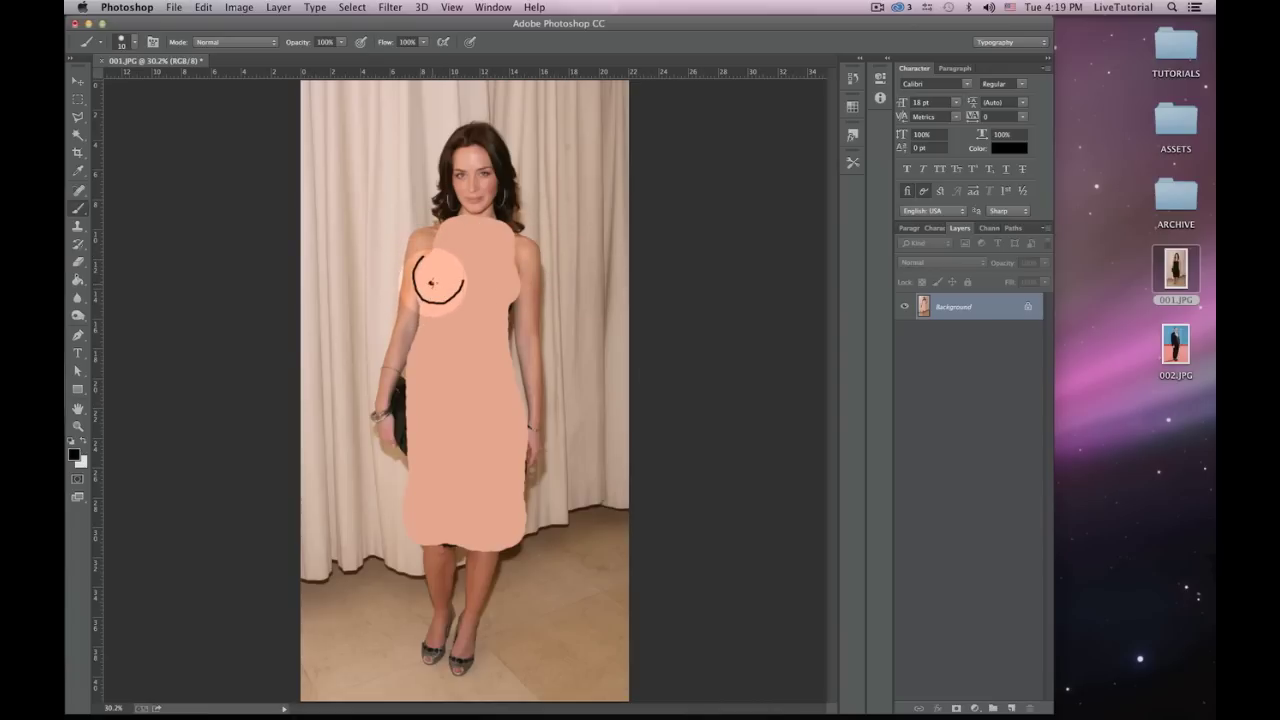
pyautogui.moveTo(462, 284)
pyautogui.mouseDown()
pyautogui.moveTo(497, 301)
pyautogui.moveTo(509, 261)
pyautogui.mouseUp()
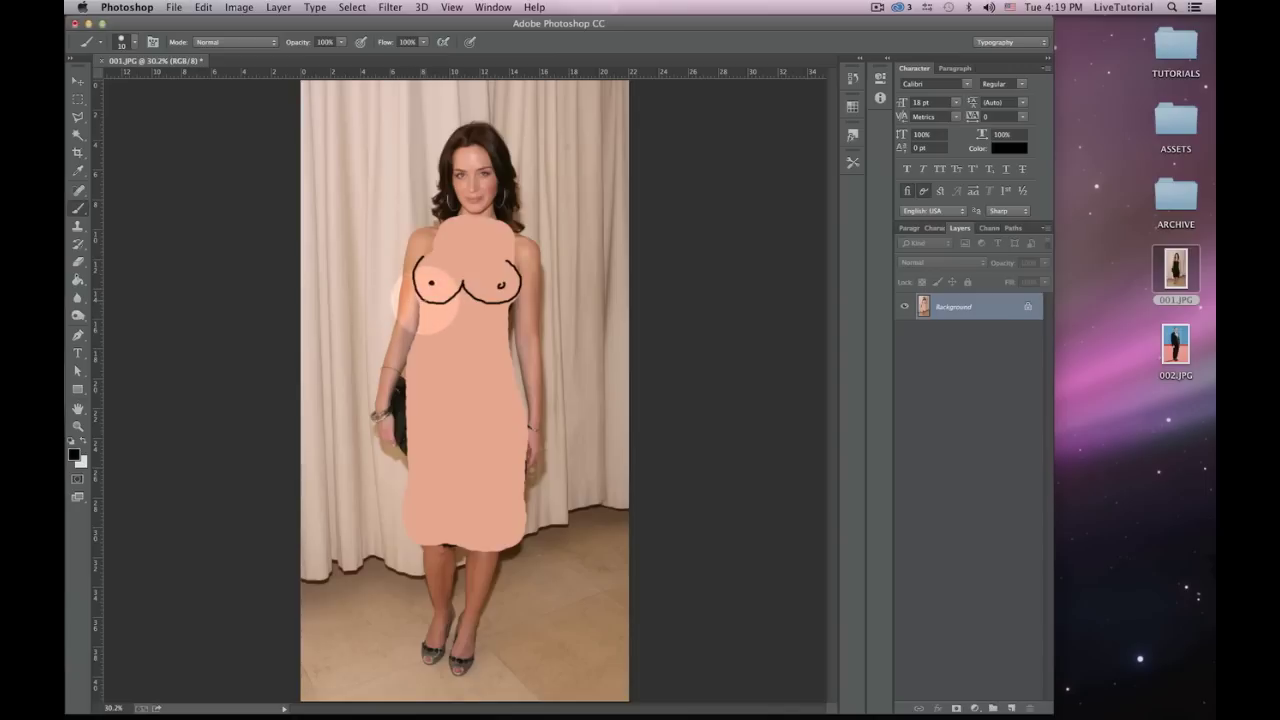
pyautogui.moveTo(415, 298); pyautogui.dragTo(451, 342)
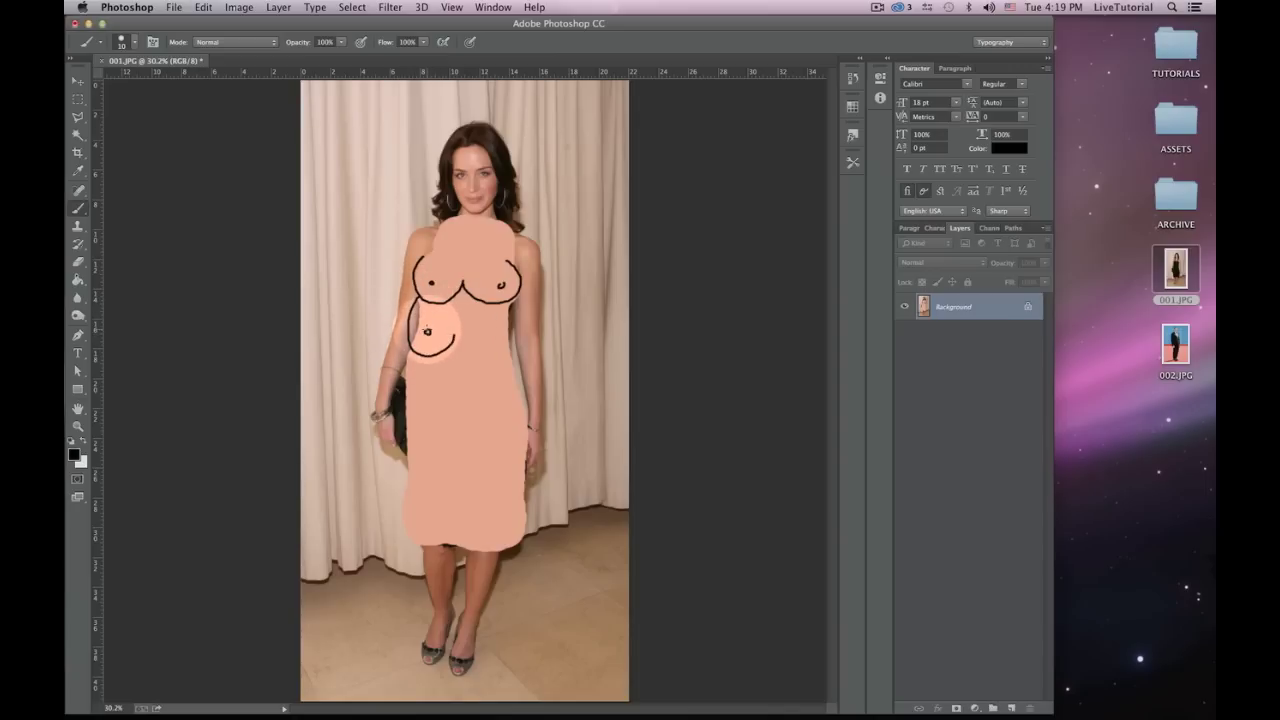
pyautogui.moveTo(458, 317)
pyautogui.mouseDown()
pyautogui.moveTo(505, 305)
pyautogui.moveTo(479, 347)
pyautogui.moveTo(507, 307)
pyautogui.mouseUp()
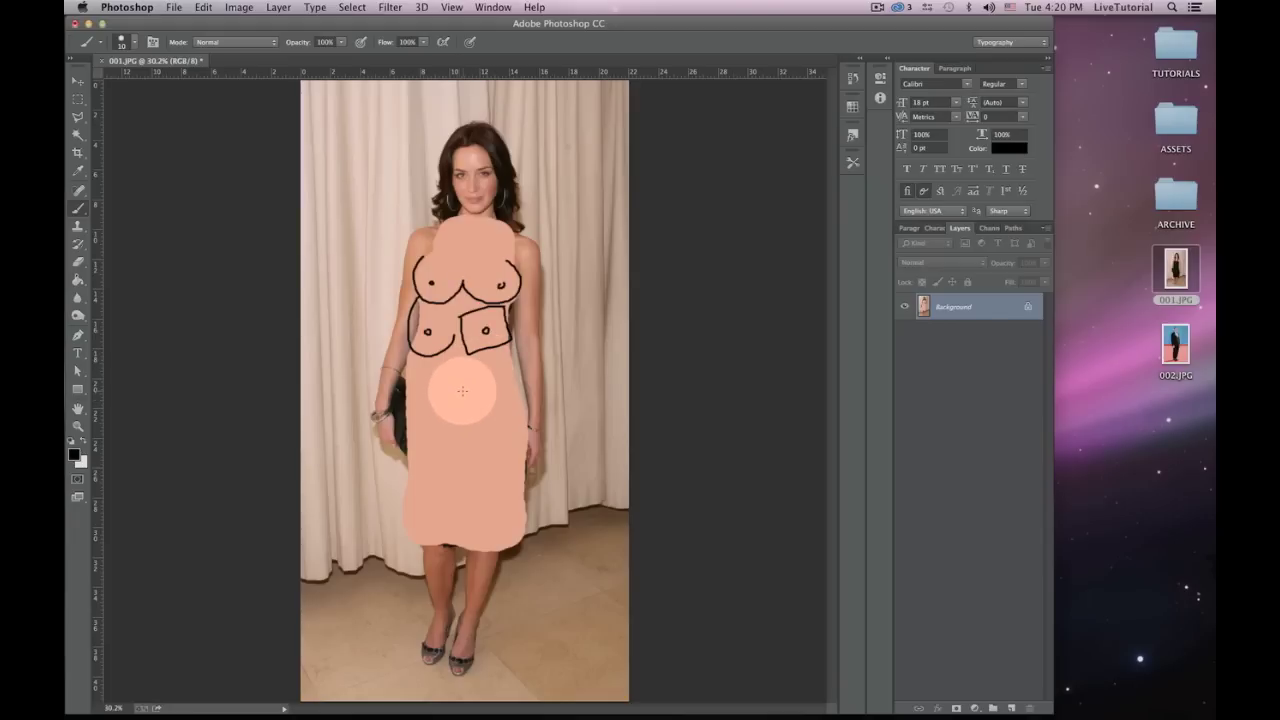
# Step: Draw a black lightning bolt with short dashes on either side on the belly
pyautogui.moveTo(447, 397)
pyautogui.mouseDown()
pyautogui.moveTo(444, 411)
pyautogui.moveTo(465, 420)
pyautogui.moveTo(472, 398)
pyautogui.mouseUp()
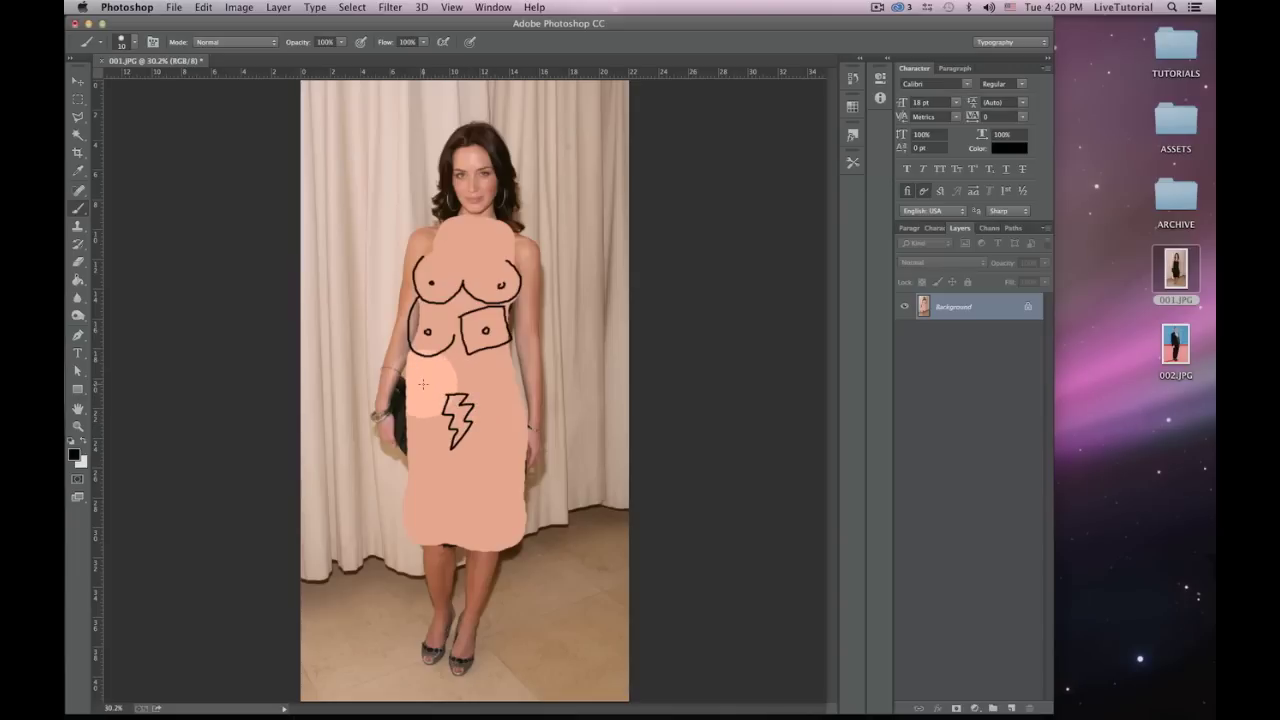
pyautogui.moveTo(423, 388); pyautogui.dragTo(439, 438)
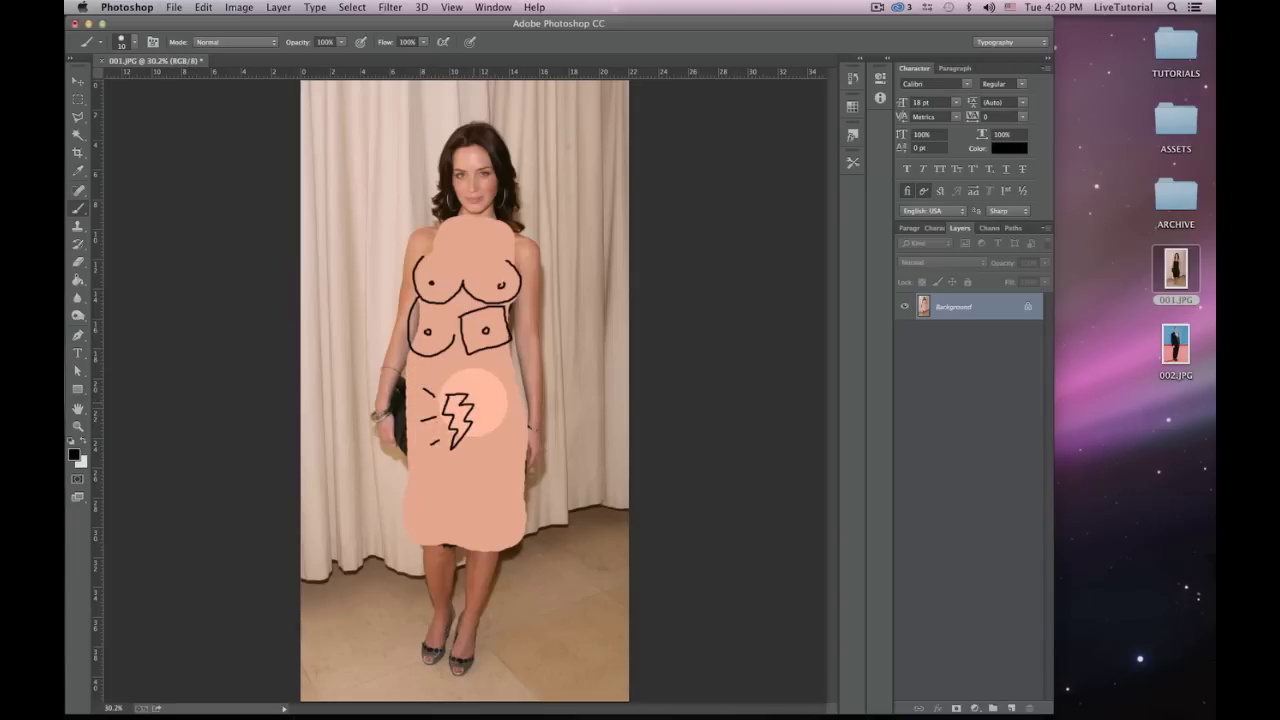
pyautogui.moveTo(478, 394)
pyautogui.mouseDown()
pyautogui.moveTo(495, 387)
pyautogui.moveTo(494, 441)
pyautogui.mouseUp()
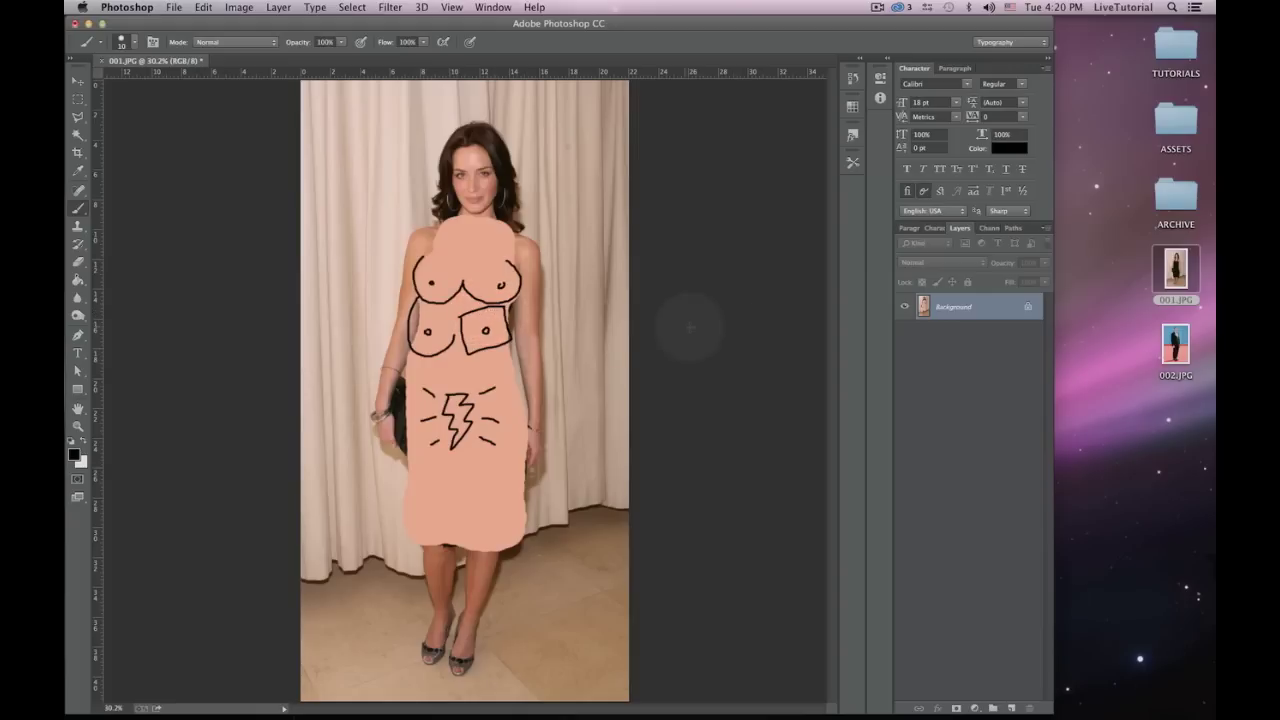
pyautogui.click(1176, 346)
# Step: Open 002.JPG in Photoshop, fit it to the window, and set a 200 px brush
pyautogui.rightClick(1176, 346)
pyautogui.moveTo(1073, 363)
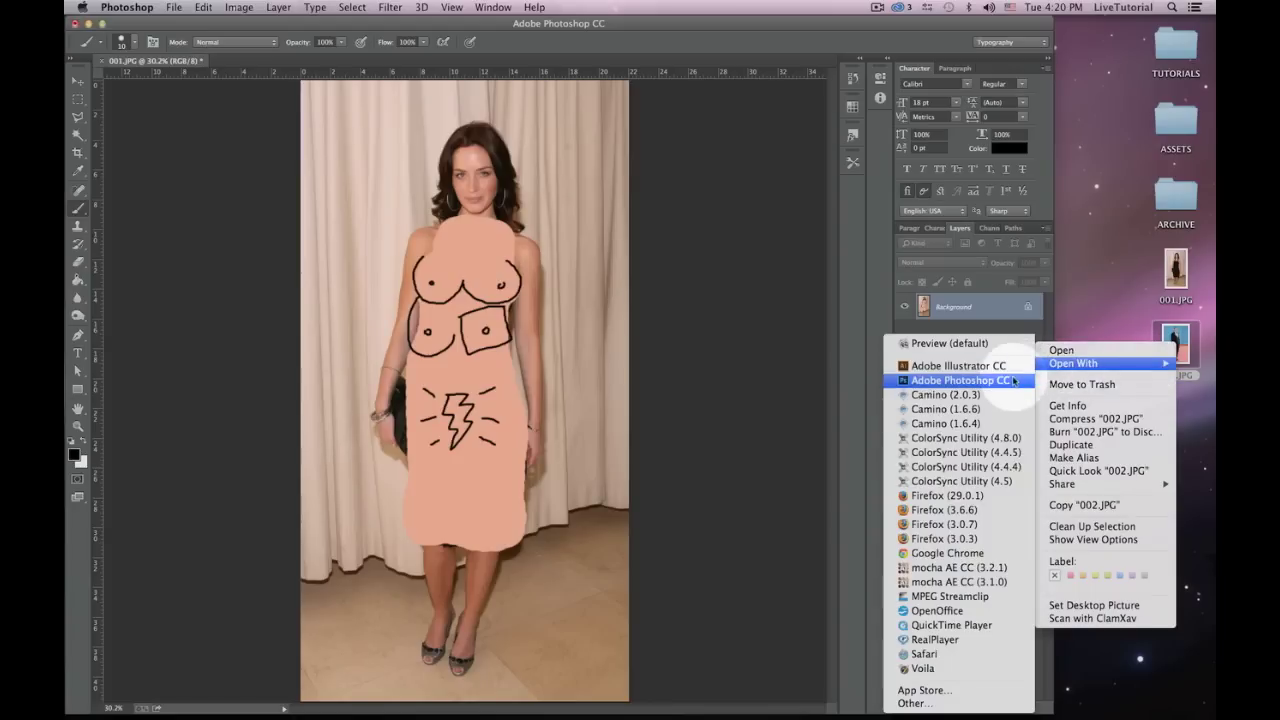
pyautogui.click(1013, 378)
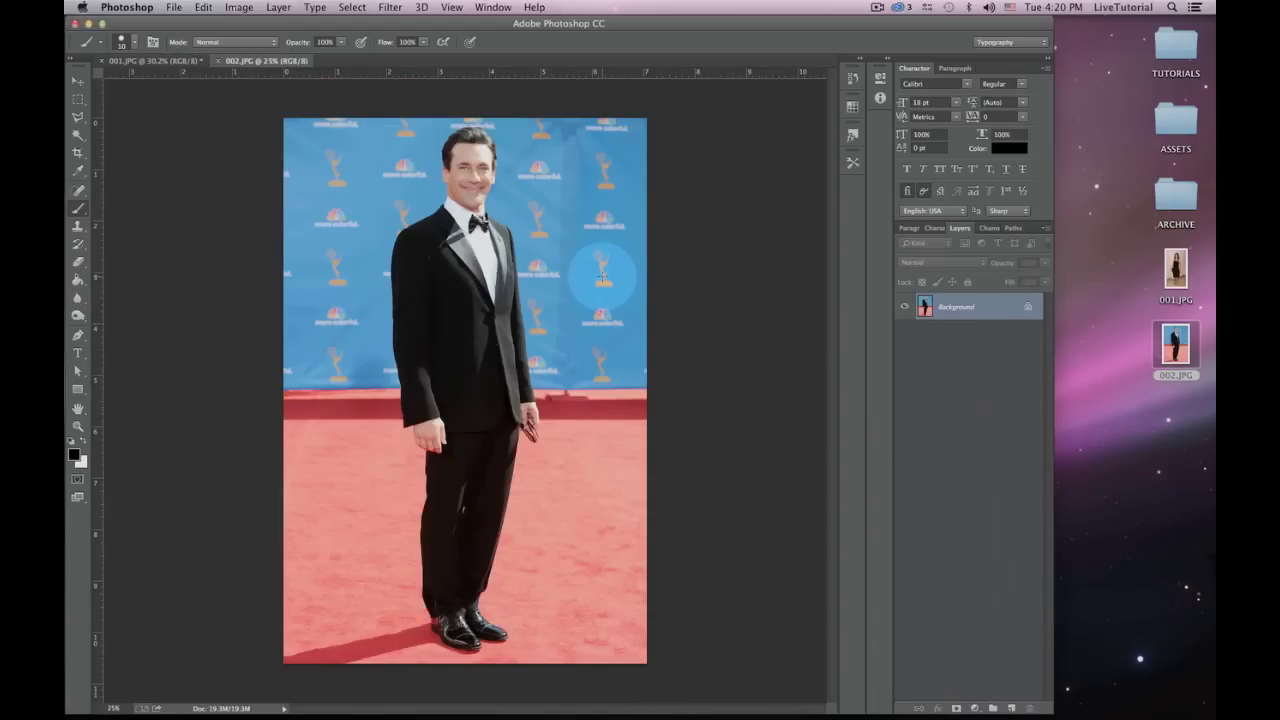
pyautogui.hotkey('ctrl', '0')
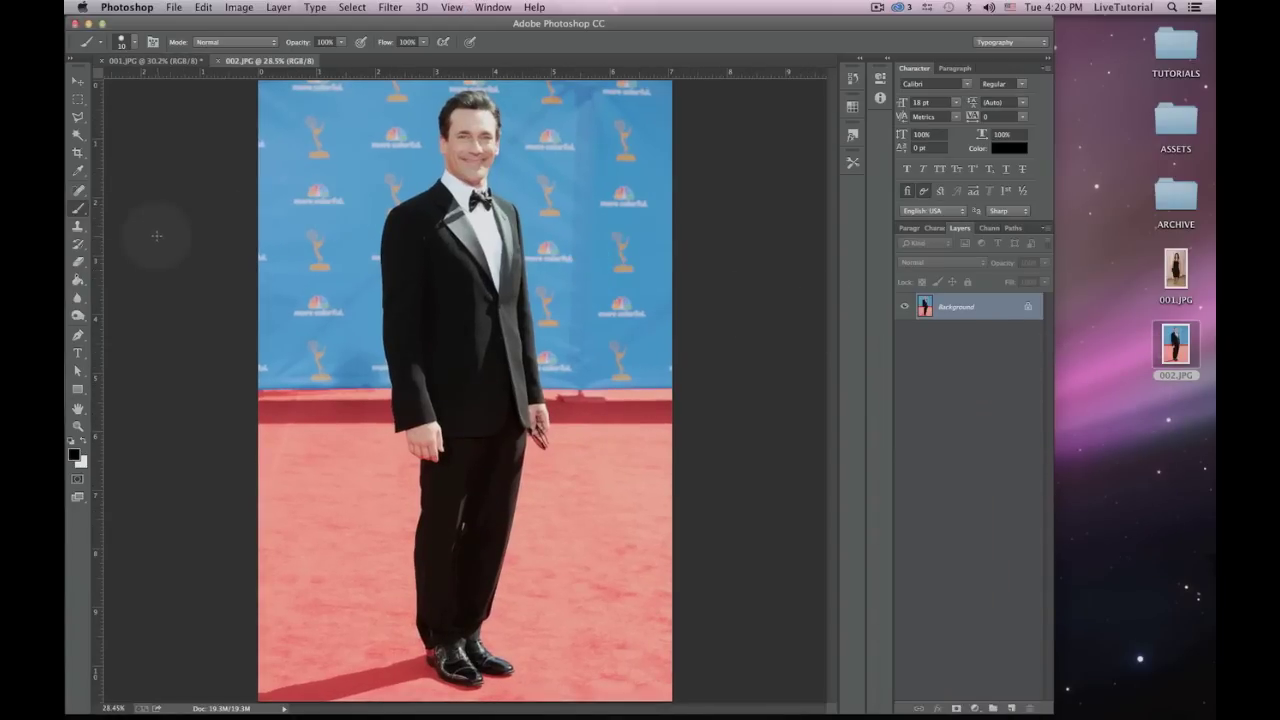
pyautogui.rightClick(145, 82)
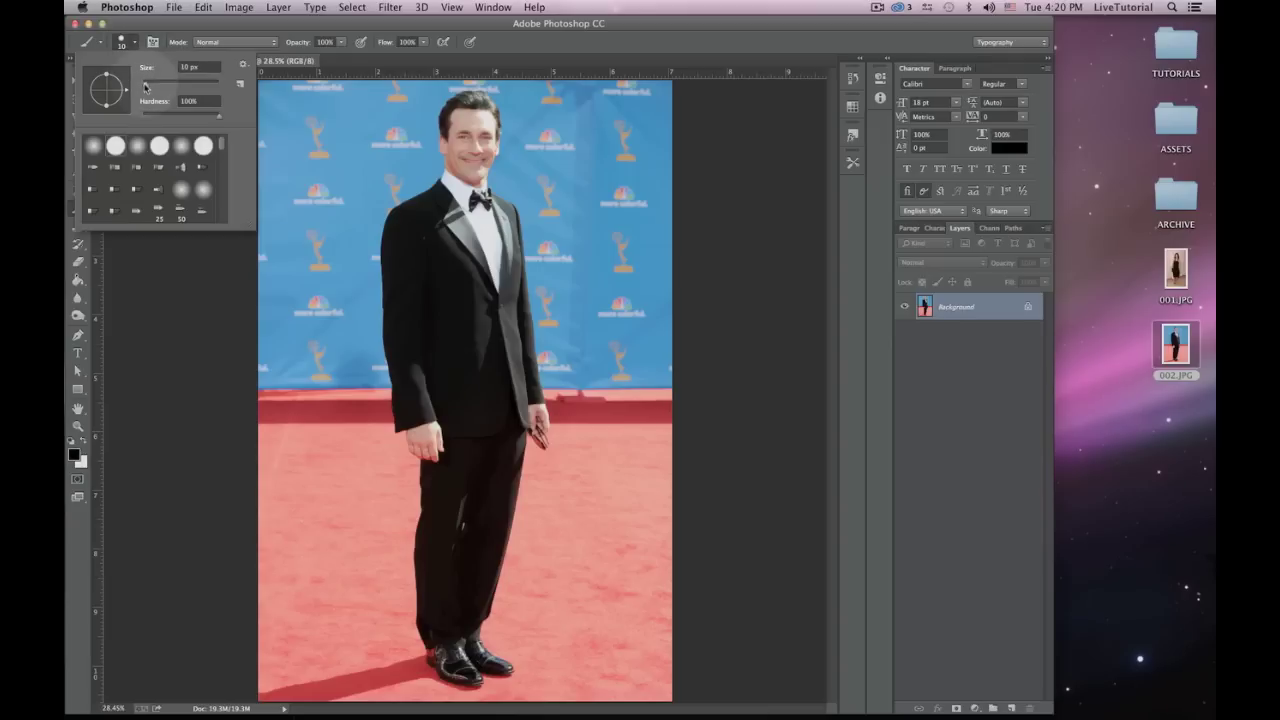
pyautogui.moveTo(145, 86); pyautogui.dragTo(162, 88)
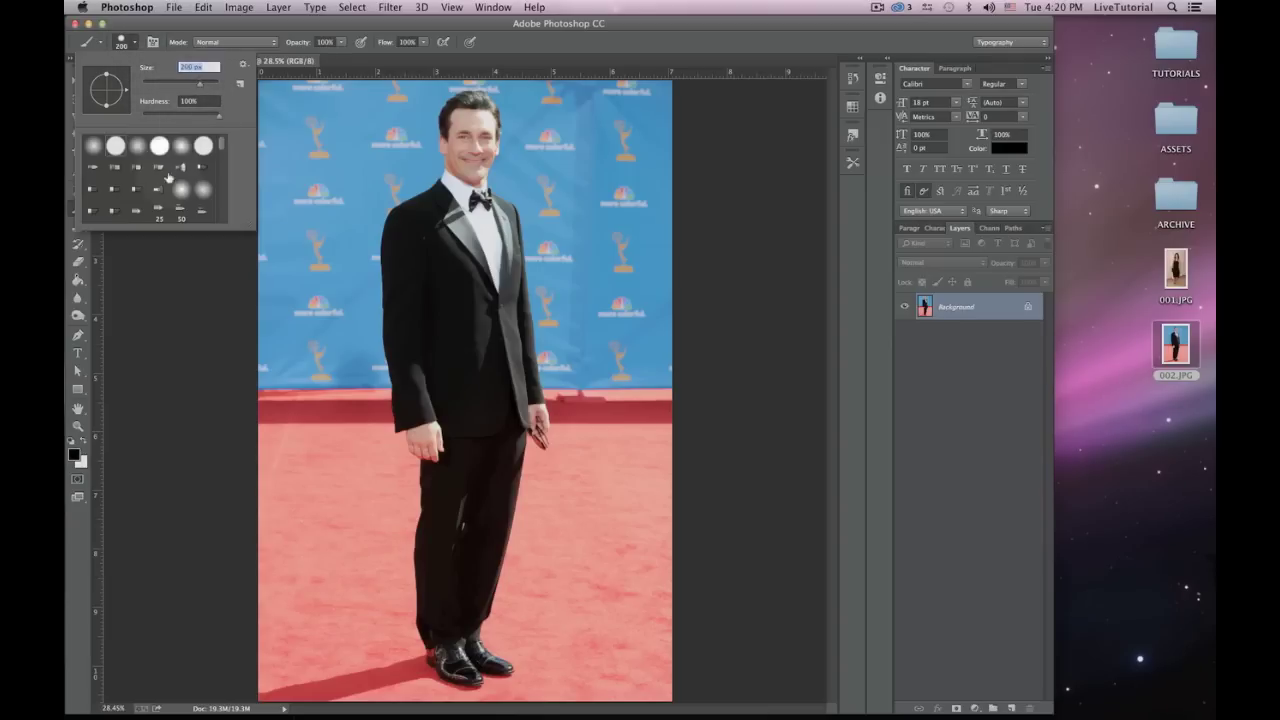
pyautogui.press('Return')
# Step: Sample the man's face skin tone and paint over his suit from collar to ankles
pyautogui.click(79, 172)
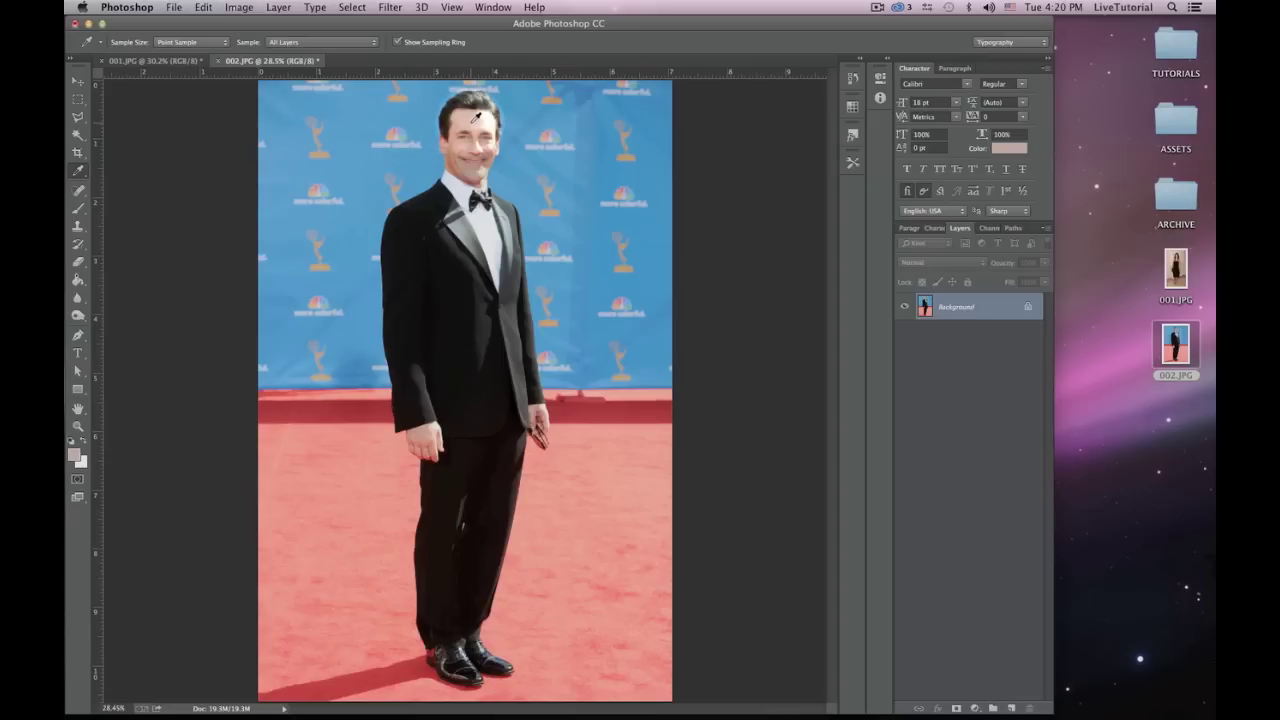
pyautogui.click(79, 208)
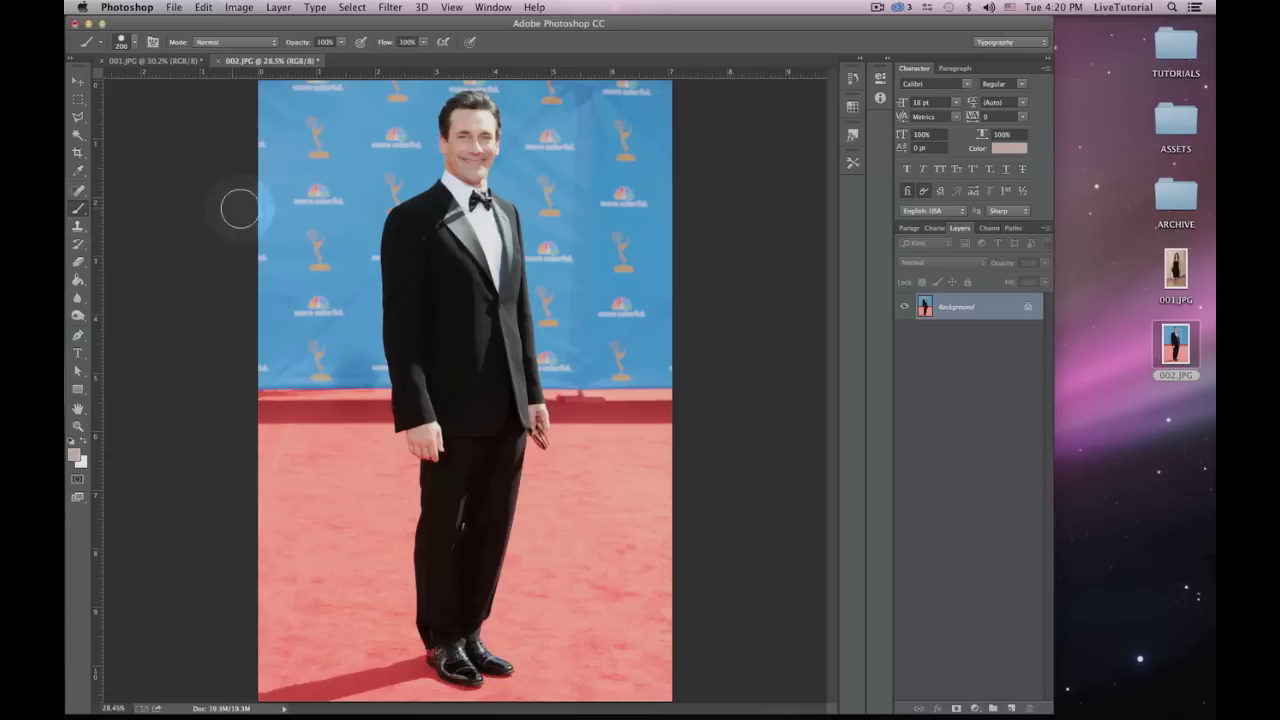
pyautogui.moveTo(445, 192)
pyautogui.mouseDown()
pyautogui.moveTo(480, 200)
pyautogui.moveTo(520, 270)
pyautogui.moveTo(525, 395)
pyautogui.moveTo(410, 399)
pyautogui.moveTo(405, 420)
pyautogui.moveTo(420, 403)
pyautogui.moveTo(390, 345)
pyautogui.moveTo(389, 357)
pyautogui.moveTo(400, 349)
pyautogui.moveTo(392, 215)
pyautogui.moveTo(429, 200)
pyautogui.moveTo(464, 215)
pyautogui.moveTo(449, 228)
pyautogui.moveTo(429, 357)
pyautogui.moveTo(429, 294)
pyautogui.moveTo(470, 370)
pyautogui.moveTo(495, 330)
pyautogui.moveTo(490, 295)
pyautogui.moveTo(431, 362)
pyautogui.mouseUp()
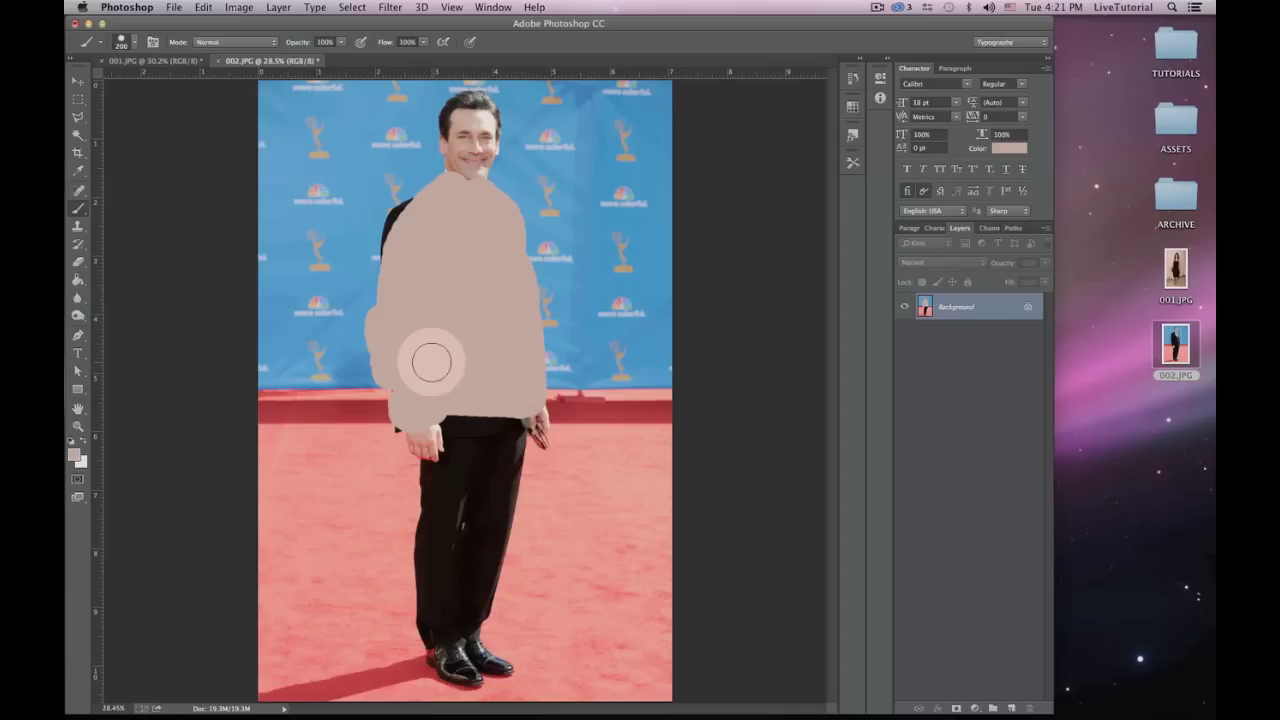
pyautogui.moveTo(432, 636)
pyautogui.mouseDown()
pyautogui.moveTo(468, 612)
pyautogui.moveTo(484, 570)
pyautogui.moveTo(508, 420)
pyautogui.moveTo(429, 433)
pyautogui.moveTo(457, 443)
pyautogui.moveTo(490, 545)
pyautogui.moveTo(434, 623)
pyautogui.moveTo(420, 491)
pyautogui.moveTo(443, 449)
pyautogui.moveTo(457, 571)
pyautogui.moveTo(485, 455)
pyautogui.mouseUp()
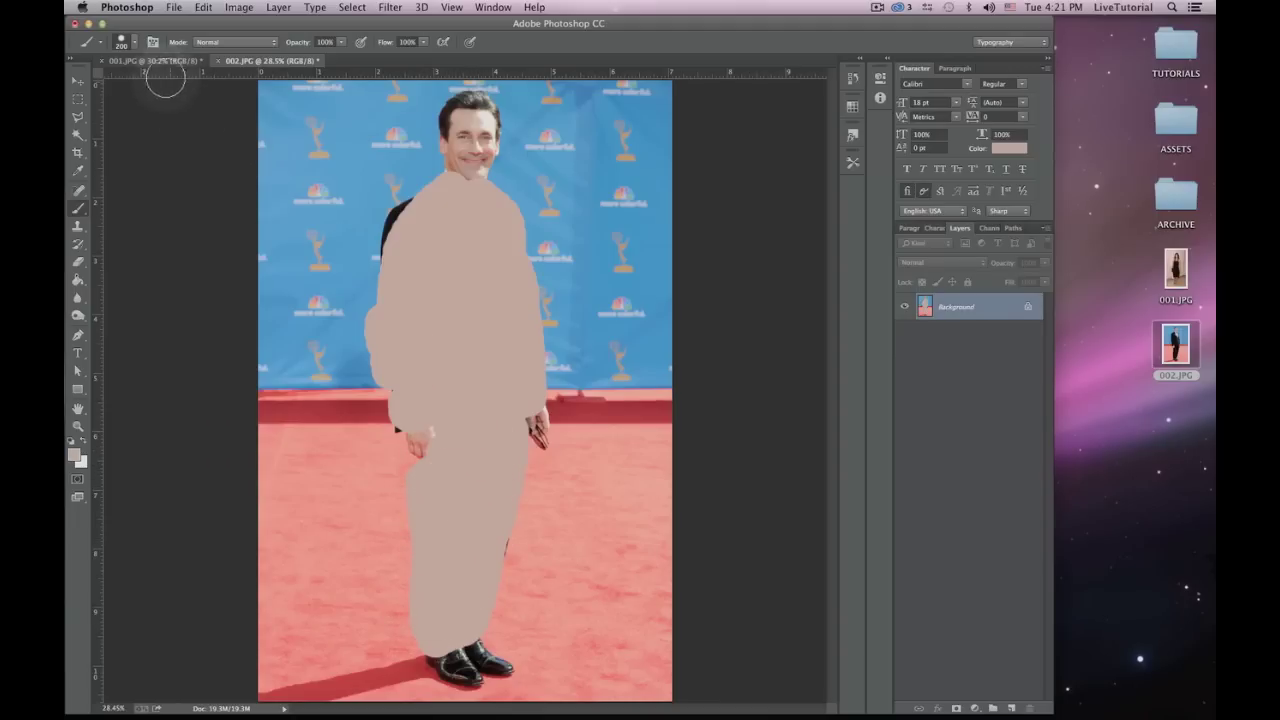
# Step: Shrink the brush to a thin size and set the foreground colour to pure red #ff0000
pyautogui.click(125, 42)
pyautogui.moveTo(175, 82); pyautogui.dragTo(160, 88)
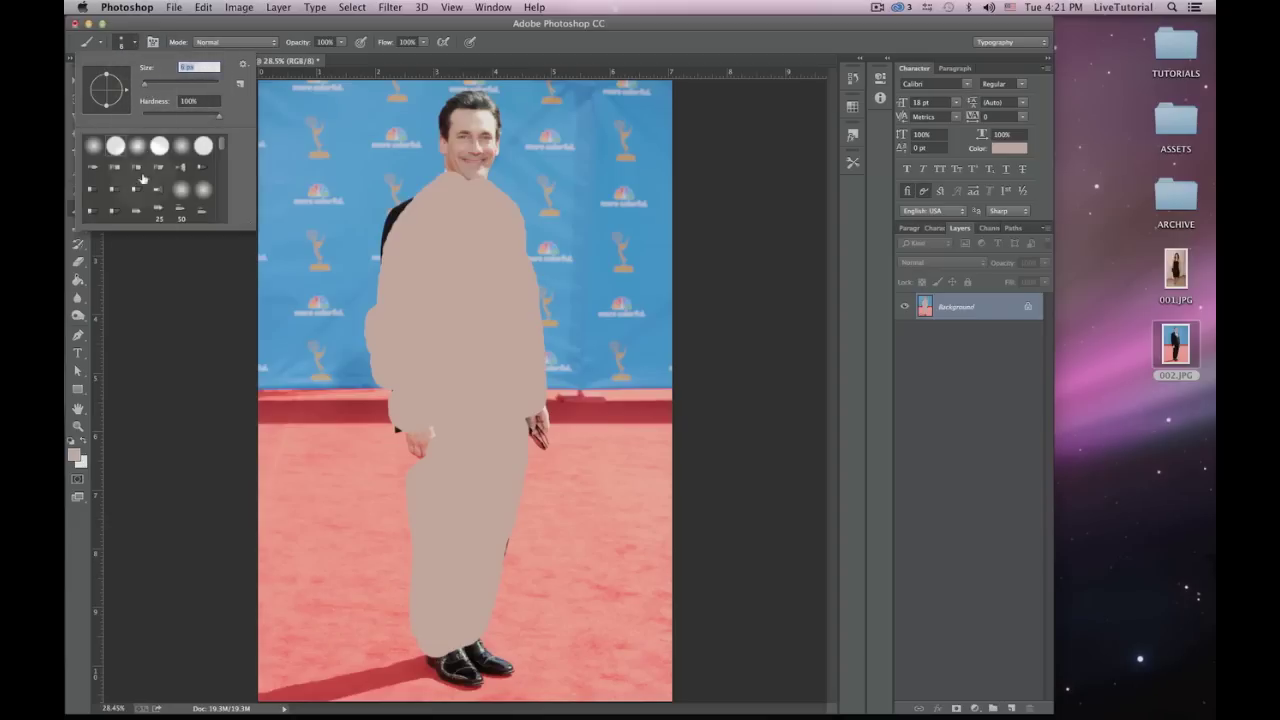
pyautogui.click(74, 453)
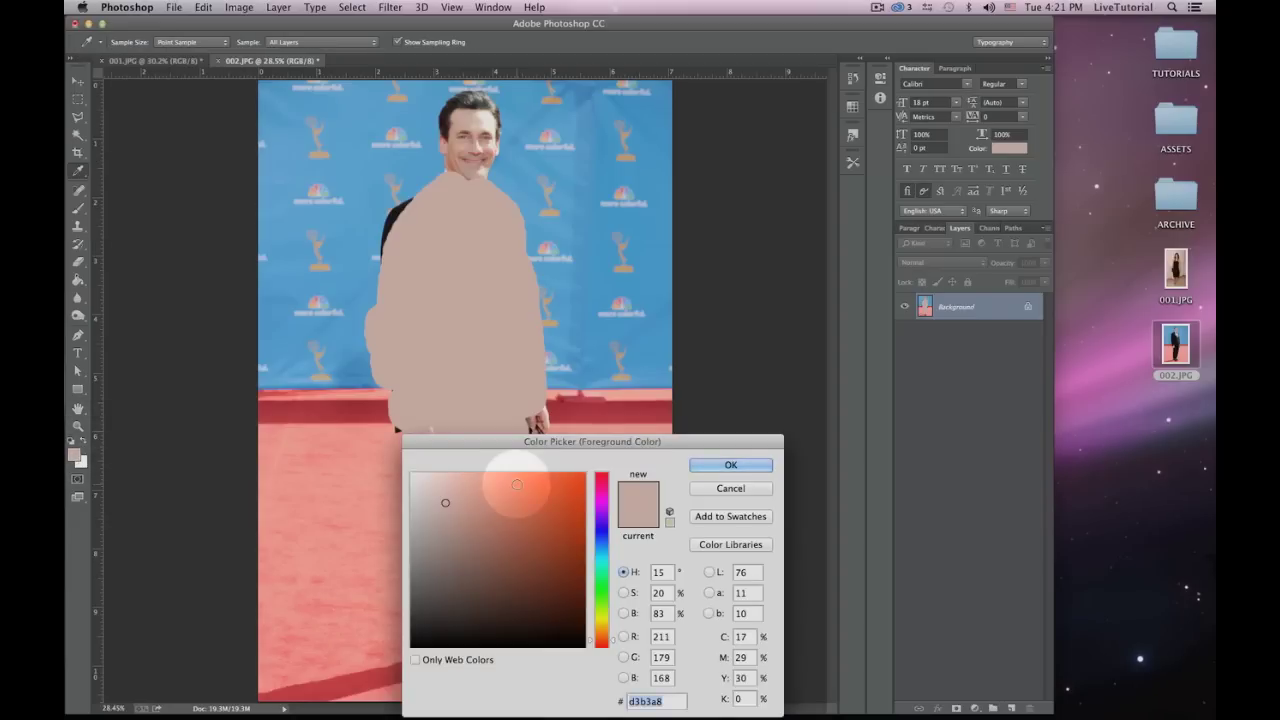
pyautogui.moveTo(516, 485); pyautogui.dragTo(588, 472)
pyautogui.click(601, 474)
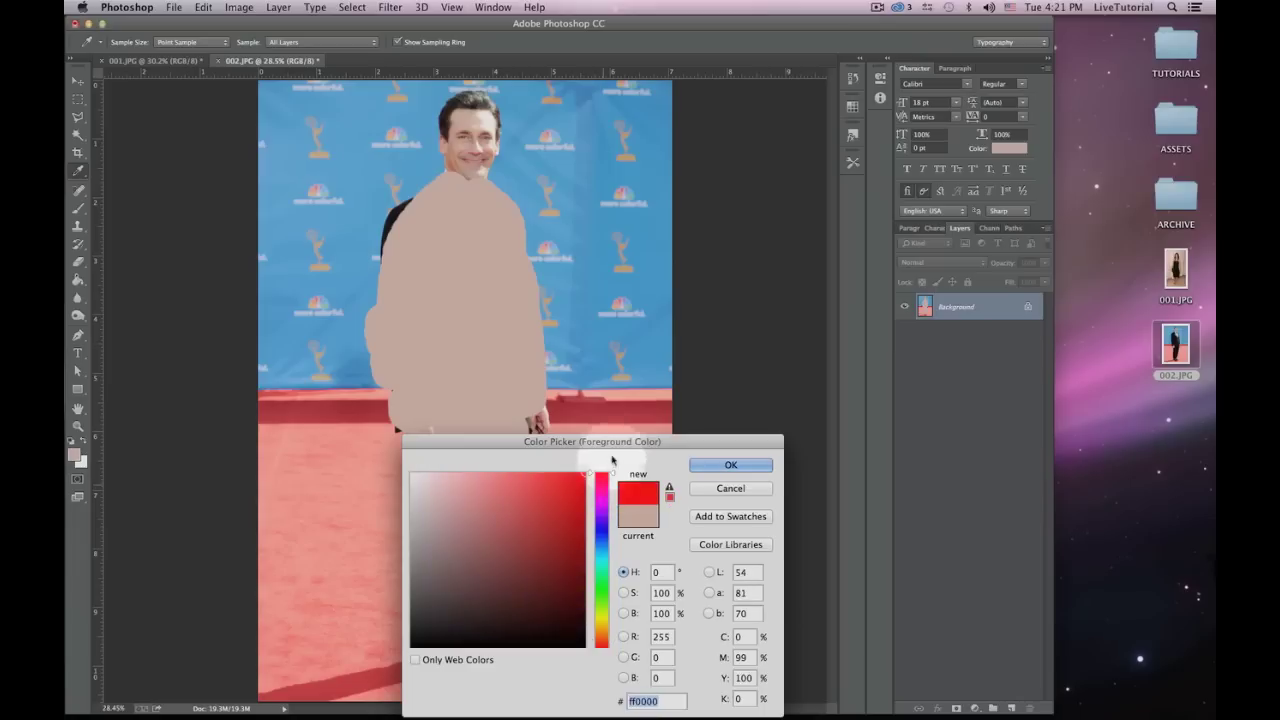
pyautogui.click(690, 464)
pyautogui.press('b')
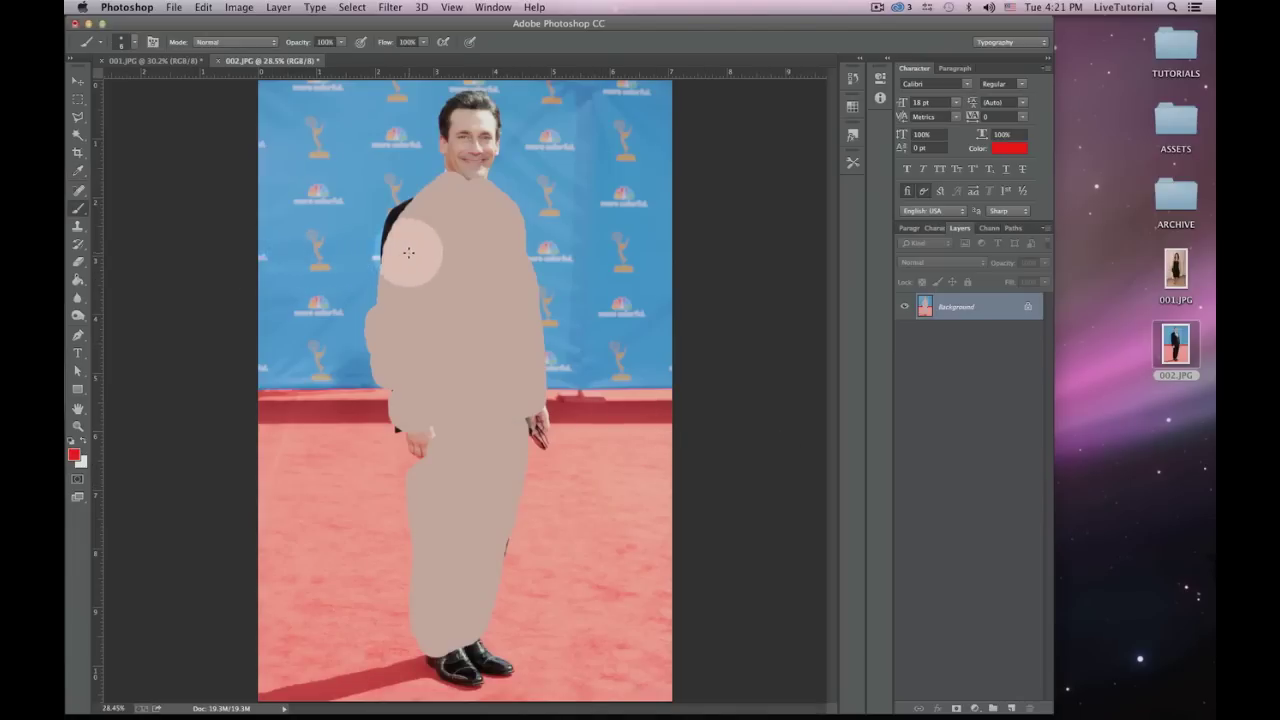
# Step: Draw red left and right chest curves, a small inner mark, and a belly spiral
pyautogui.moveTo(400, 253)
pyautogui.mouseDown()
pyautogui.moveTo(454, 293)
pyautogui.moveTo(458, 256)
pyautogui.mouseUp()
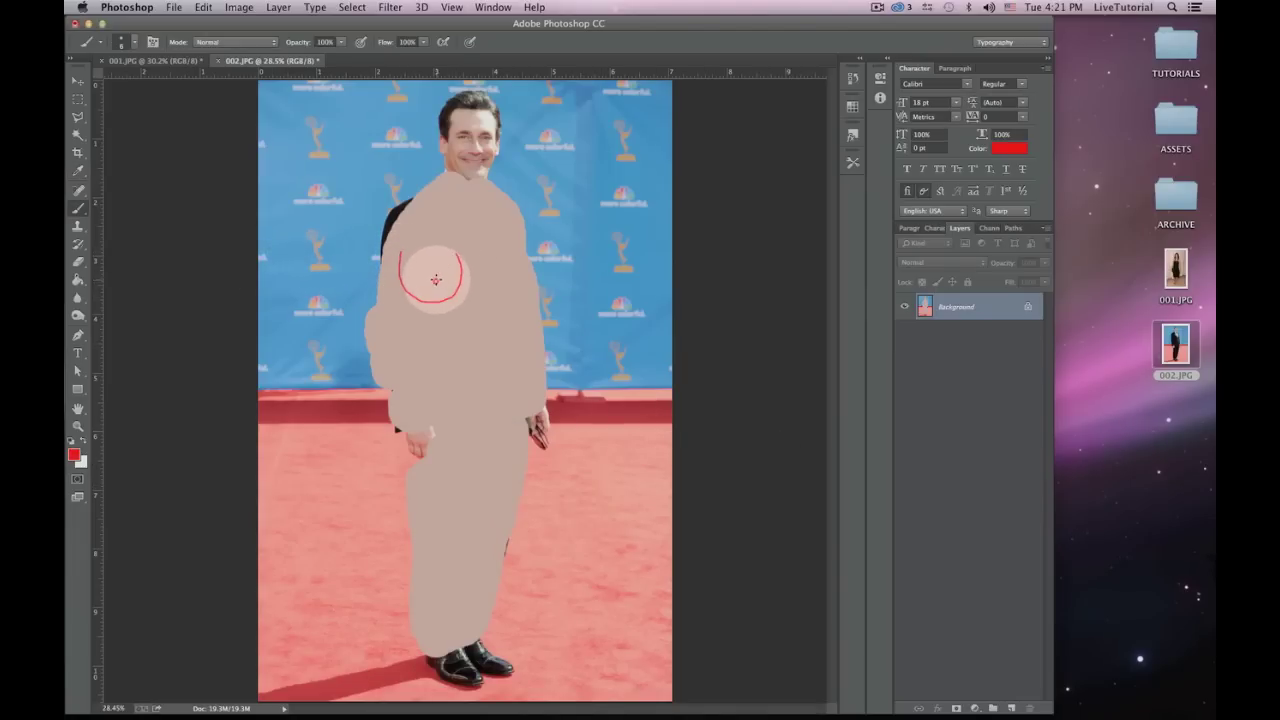
pyautogui.moveTo(460, 258)
pyautogui.mouseDown()
pyautogui.moveTo(522, 280)
pyautogui.moveTo(507, 241)
pyautogui.mouseUp()
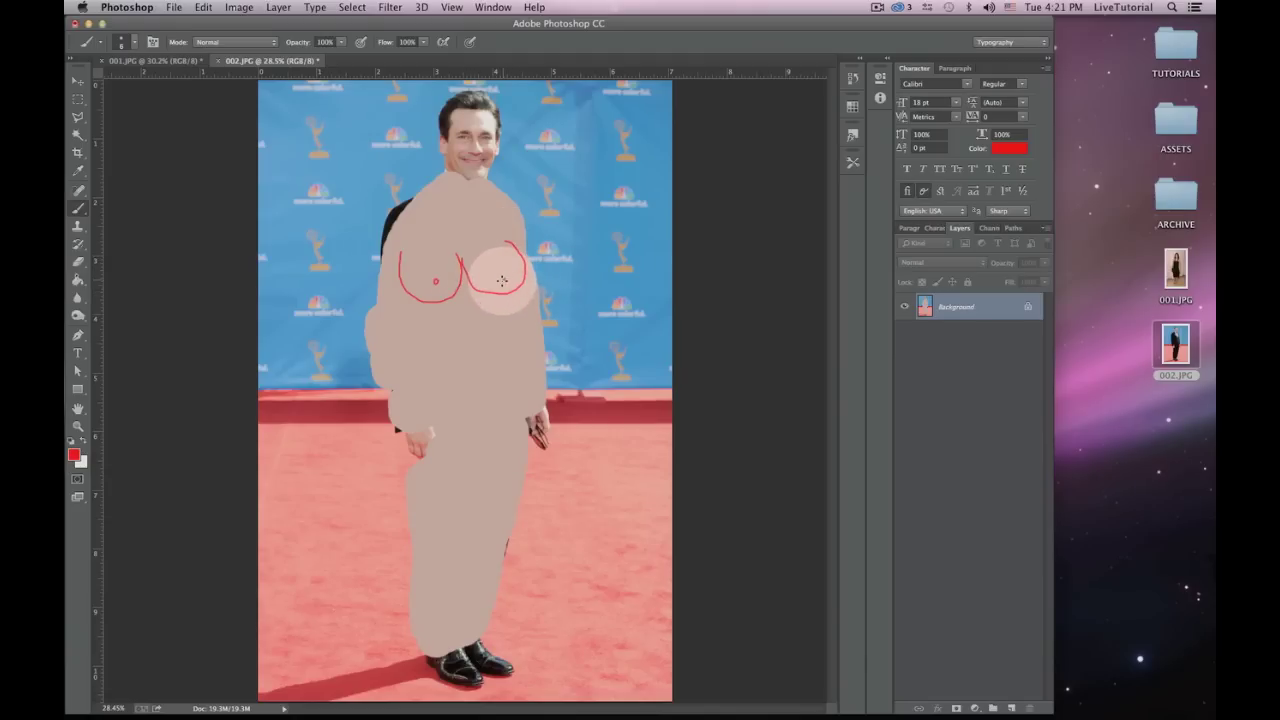
pyautogui.moveTo(505, 283); pyautogui.dragTo(507, 280)
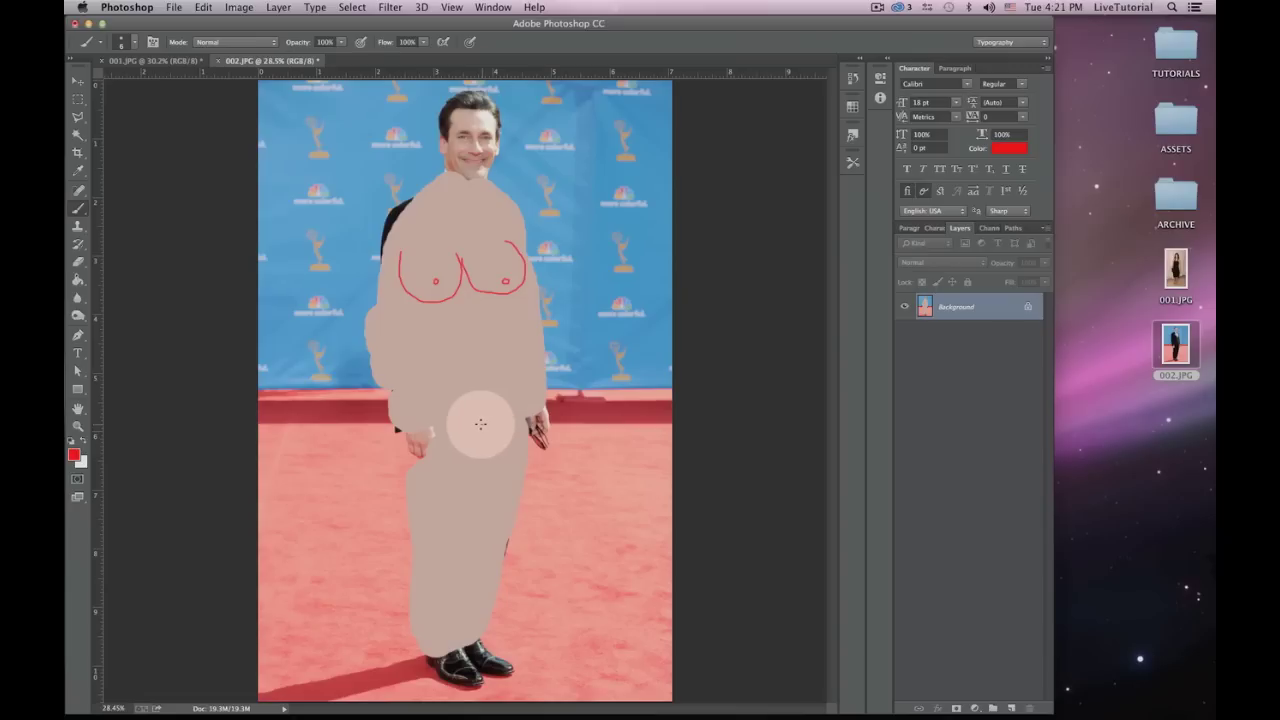
pyautogui.moveTo(481, 424)
pyautogui.mouseDown()
pyautogui.moveTo(463, 417)
pyautogui.moveTo(456, 448)
pyautogui.moveTo(497, 450)
pyautogui.mouseUp()
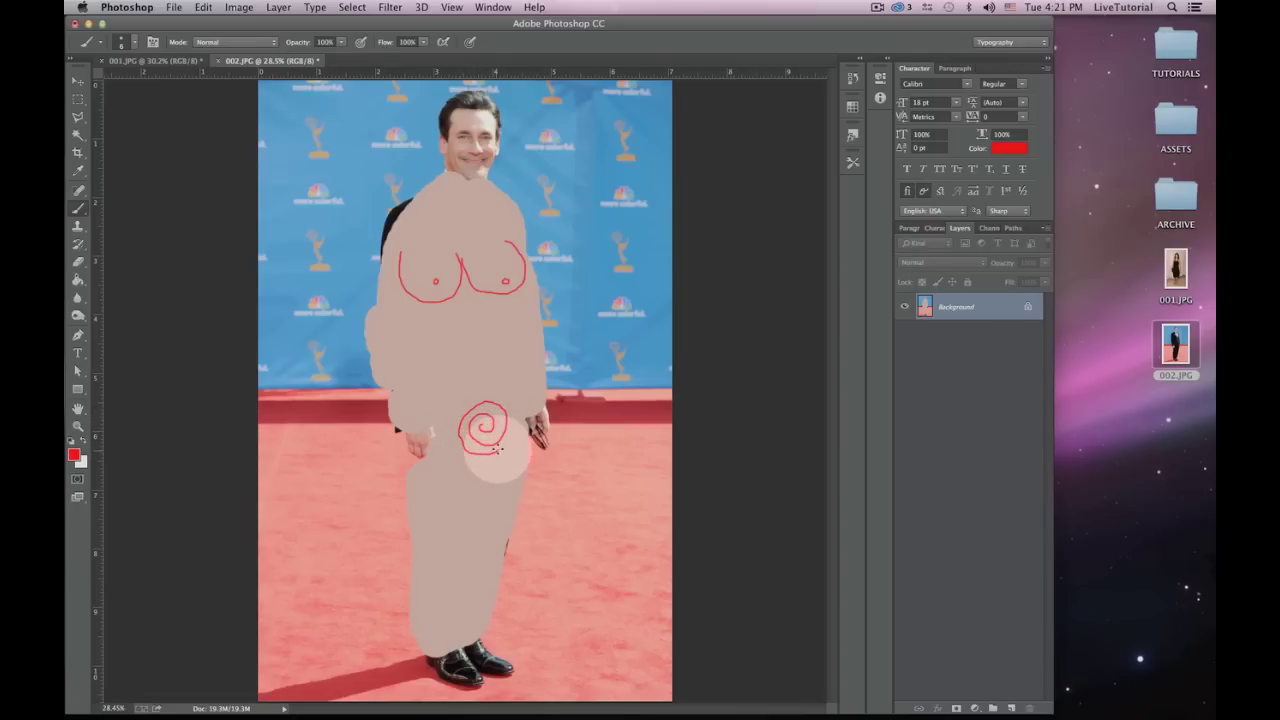